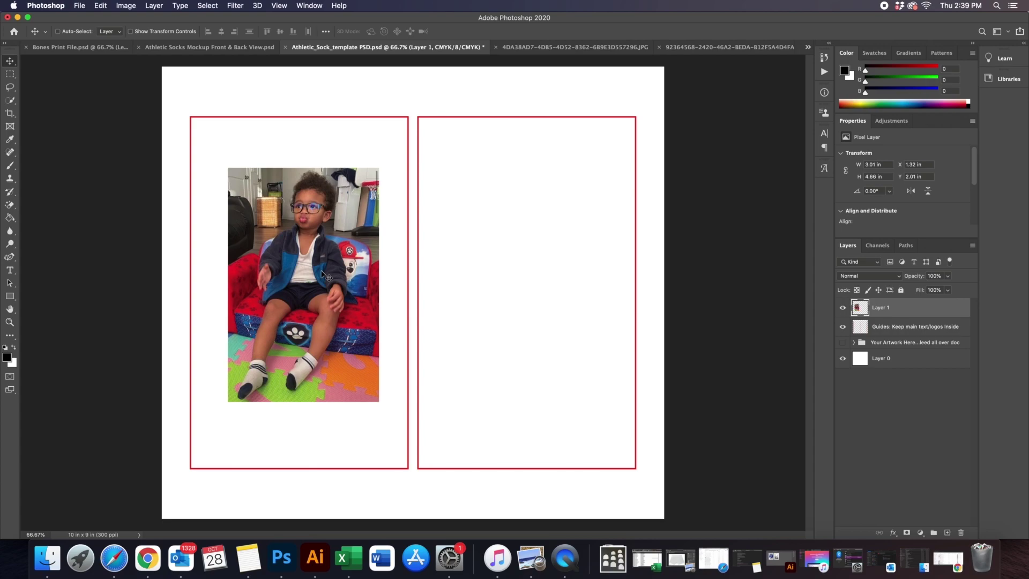
- Proportionally enlarge the child photo on Layer 1 to about 4.18 × 6.48 in within the left red guide box
{"action": "key", "text": "super+t"}
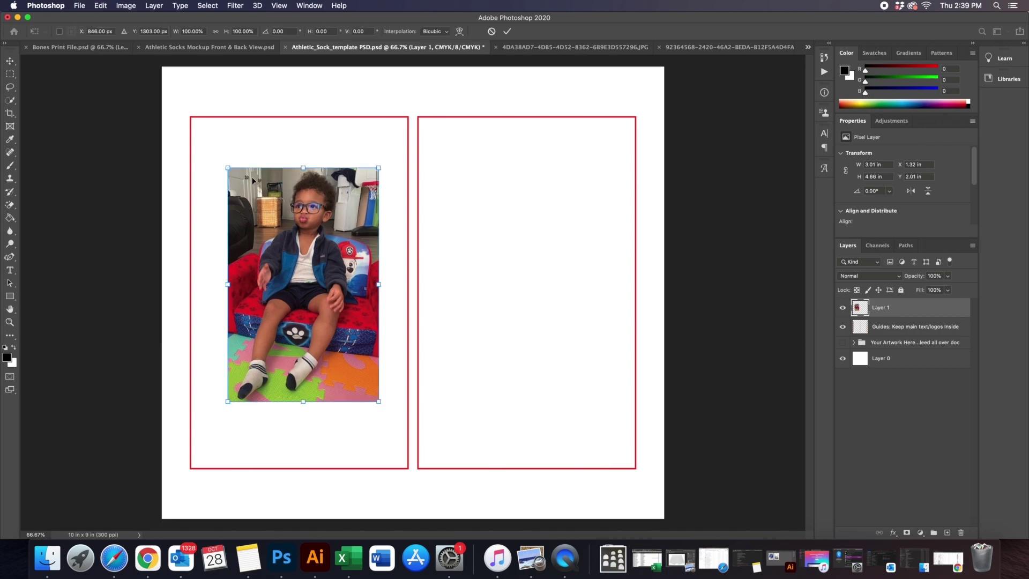
{"action": "left_click", "coordinate": [216, 32]}
{"action": "left_click_drag", "start_coordinate": [227, 176], "coordinate": [202, 126]}
{"action": "left_click_drag", "start_coordinate": [378, 402], "coordinate": [404, 454]}
{"action": "mouse_move", "coordinate": [330, 326]}
{"action": "left_mouse_down"}
{"action": "mouse_move", "coordinate": [339, 327]}
{"action": "mouse_move", "coordinate": [326, 328]}
{"action": "left_mouse_up"}
{"action": "key", "text": "Return"}
- Nudge the enlarged photo slightly to the right to centre it in the left guide box
{"action": "key", "text": "Right"}
{"action": "key", "text": "Right"}
{"action": "key", "text": "Right"}
{"action": "key", "text": "Right"}
{"action": "key", "text": "Right"}
{"action": "key", "text": "Right"}
{"action": "key", "text": "Right"}
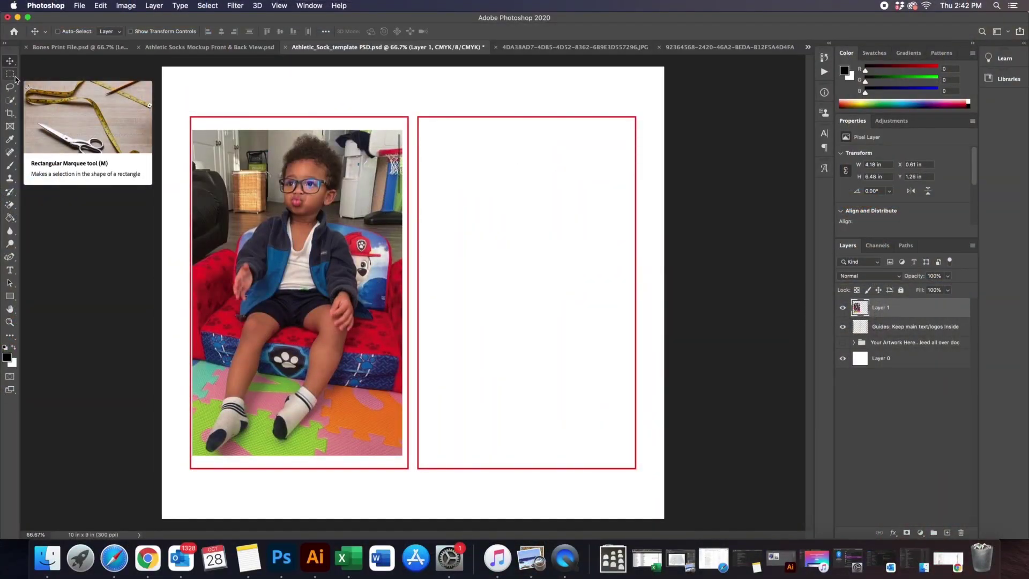
- Fill a rectangular strip above the left photo, about 4.83 × 1.29 in, with Content-Aware contents and deselect it
{"action": "left_click", "coordinate": [12, 75]}
{"action": "left_click_drag", "start_coordinate": [157, 68], "coordinate": [160, 70]}
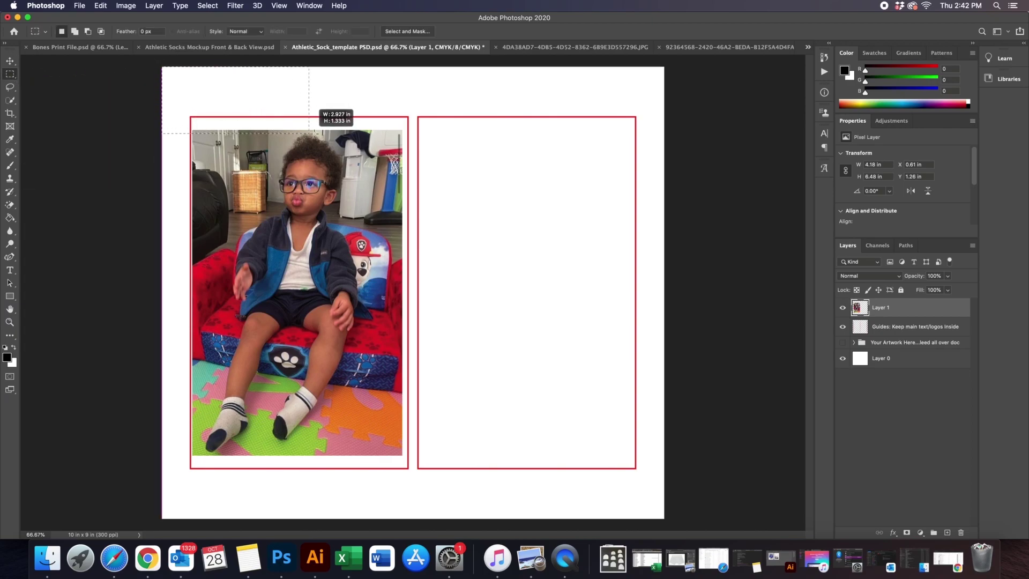
{"action": "left_click_drag", "start_coordinate": [389, 136], "coordinate": [404, 130]}
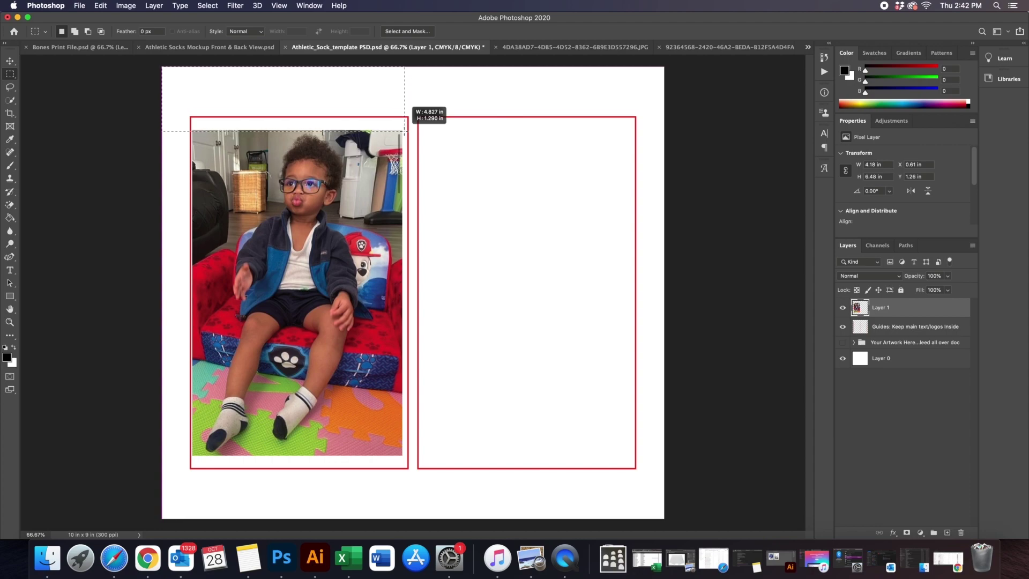
{"action": "left_click_drag", "start_coordinate": [404, 131], "coordinate": [404, 130]}
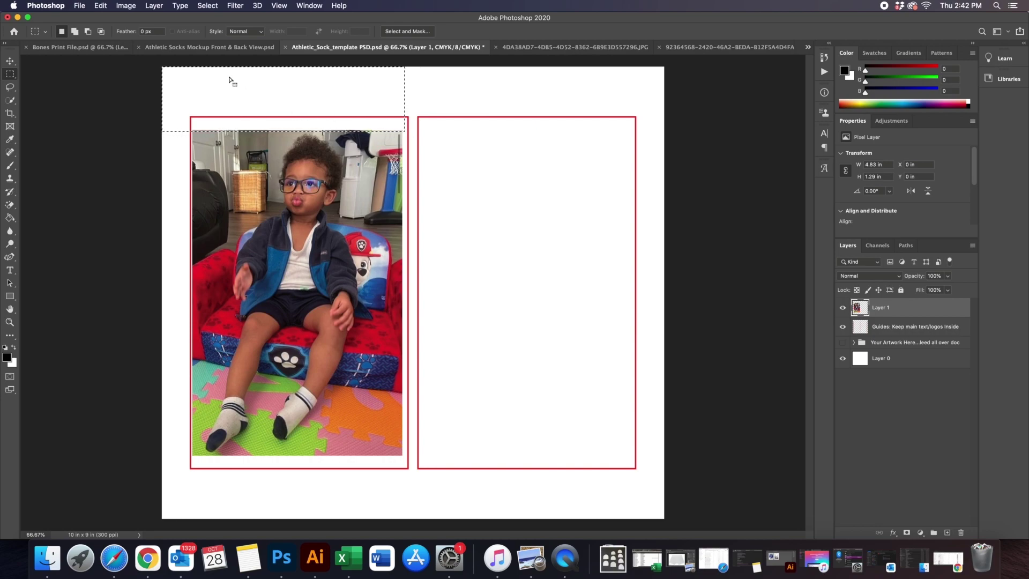
{"action": "left_click", "coordinate": [106, 7]}
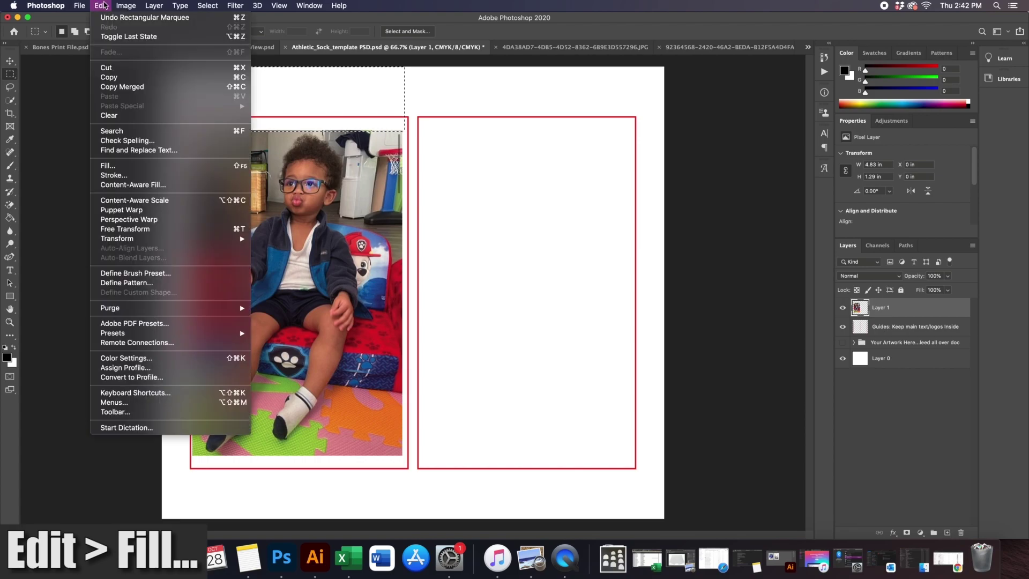
{"action": "left_click", "coordinate": [112, 166]}
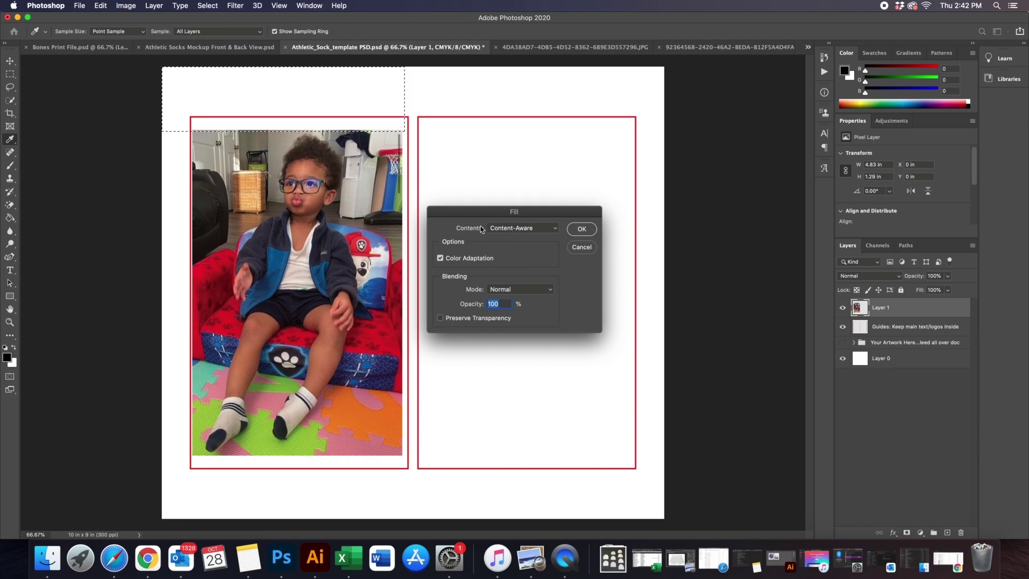
{"action": "left_click", "coordinate": [509, 228]}
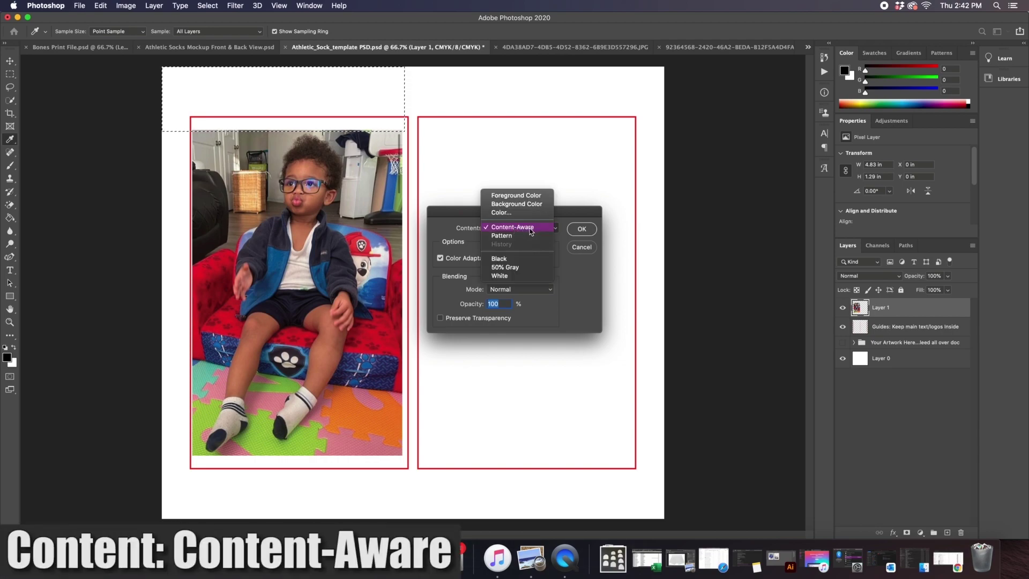
{"action": "left_click", "coordinate": [530, 228]}
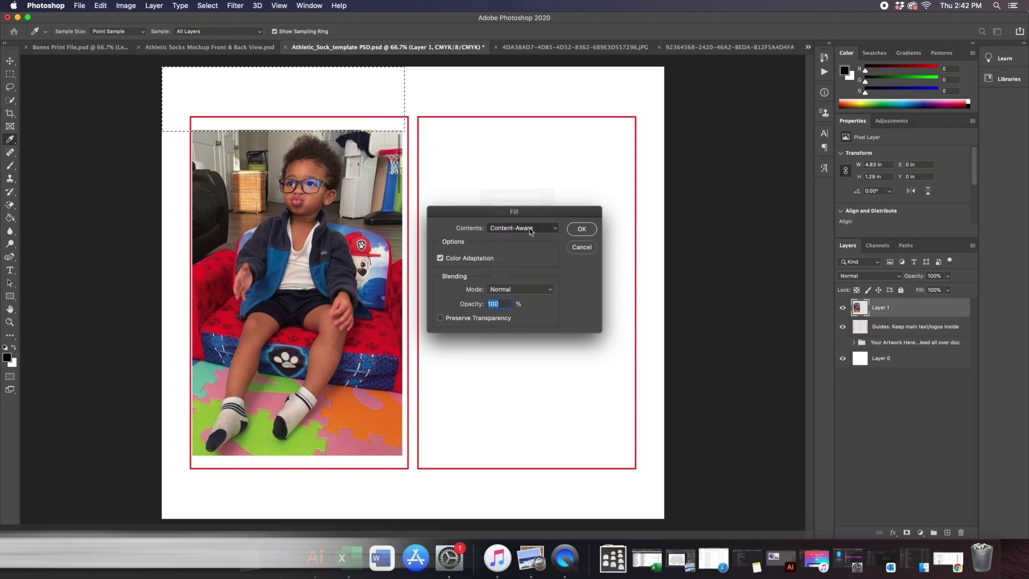
{"action": "left_click", "coordinate": [584, 230]}
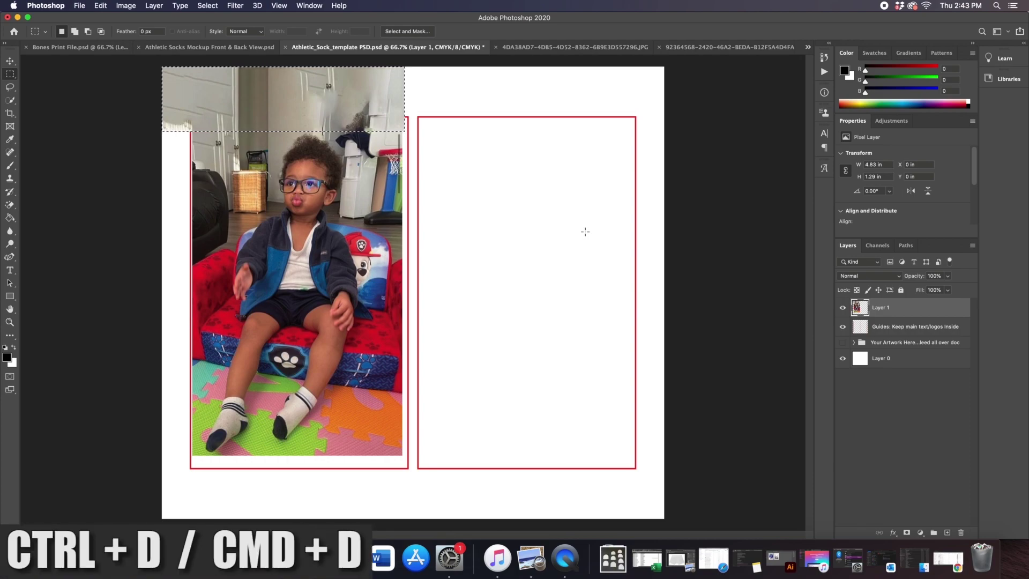
{"action": "key", "text": "super+d"}
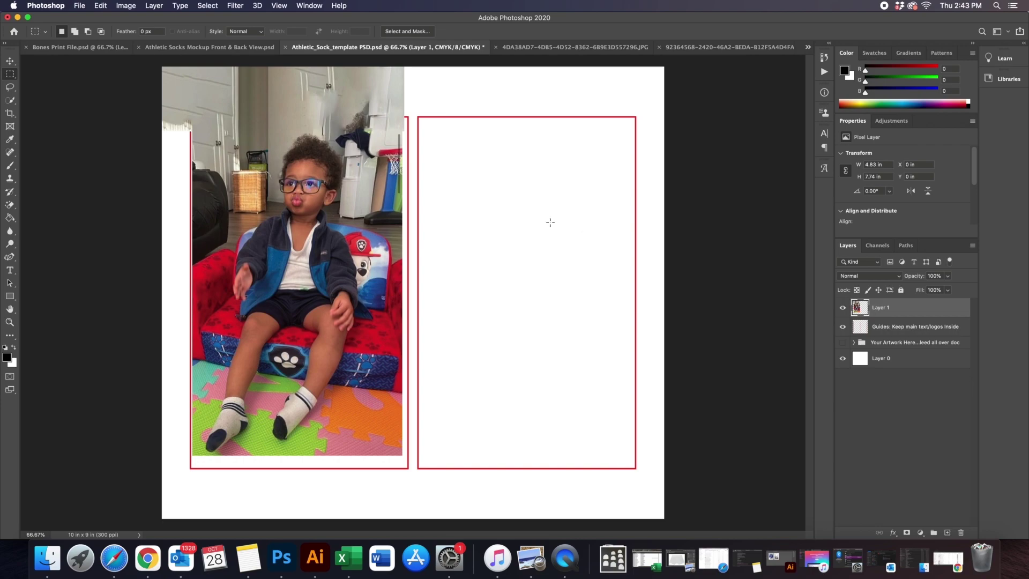
- Content-Aware fill a strip about 0.59 × 6.47 in along the left photo's outer side and deselect it
{"action": "mouse_move", "coordinate": [191, 131]}
{"action": "left_mouse_down"}
{"action": "mouse_move", "coordinate": [161, 134]}
{"action": "mouse_move", "coordinate": [160, 479]}
{"action": "mouse_move", "coordinate": [164, 456]}
{"action": "left_mouse_up"}
{"action": "left_click", "coordinate": [101, 6]}
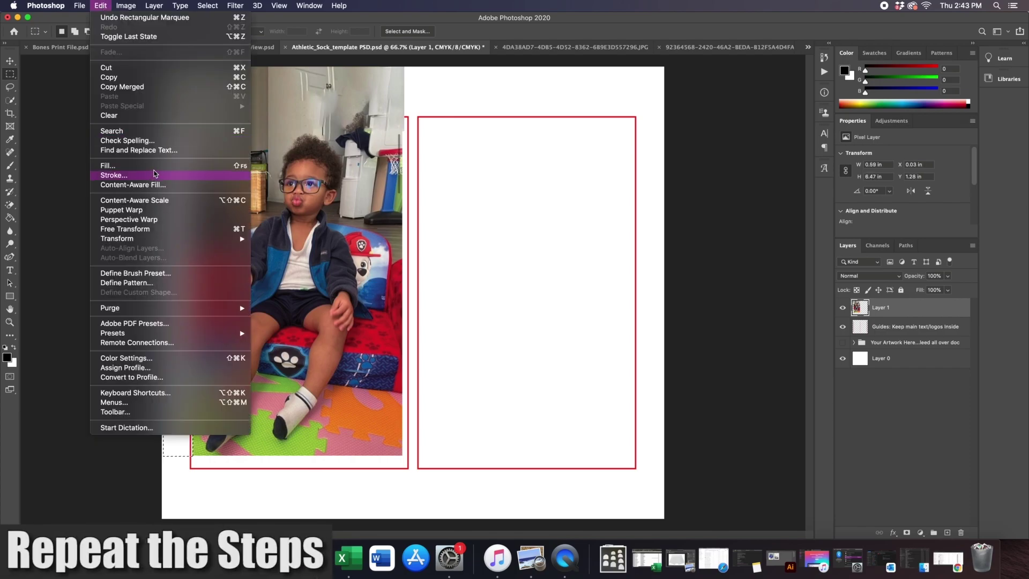
{"action": "left_click", "coordinate": [153, 166]}
{"action": "left_click", "coordinate": [579, 230]}
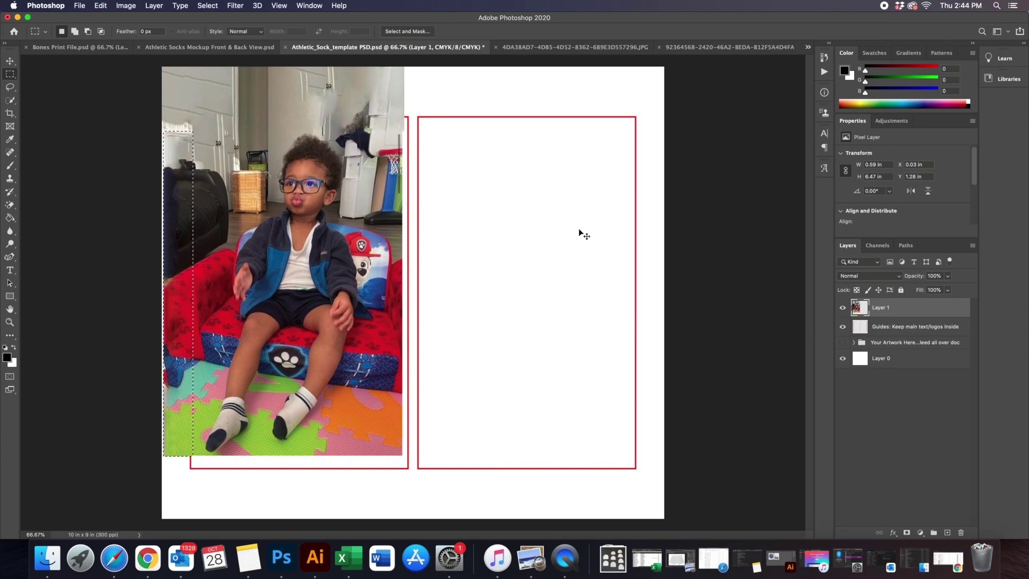
{"action": "key", "text": "super+d"}
- Content-Aware fill a strip about 4.8 × 1.28 in beneath the left photo and deselect it
{"action": "left_click_drag", "start_coordinate": [161, 455], "coordinate": [403, 518]}
{"action": "left_click", "coordinate": [101, 5]}
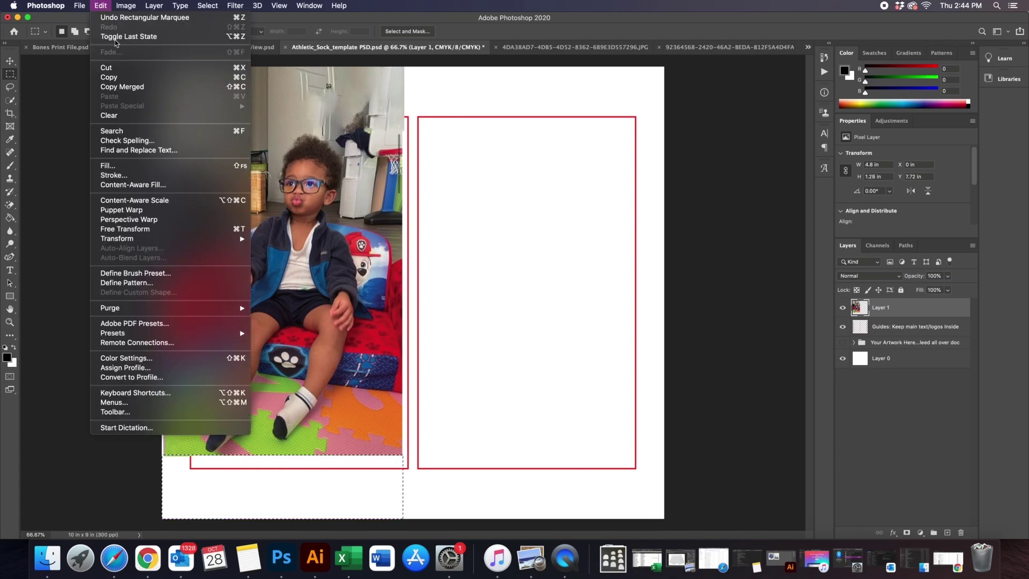
{"action": "left_click", "coordinate": [127, 165]}
{"action": "left_click", "coordinate": [581, 229]}
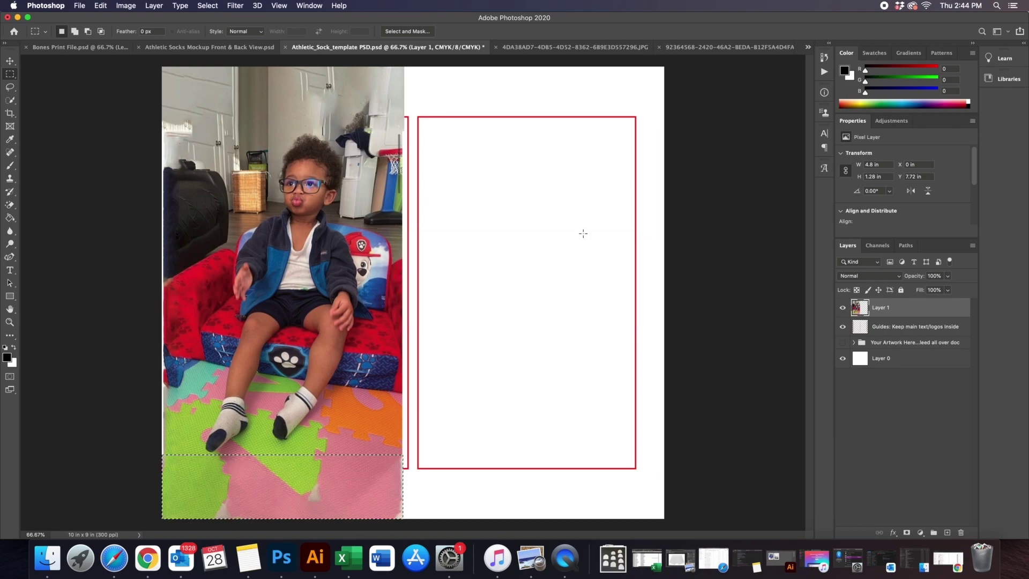
{"action": "key", "text": "super+d"}
- Content-Aware fill a narrow sliver about 0.16 × 6.99 in along the canvas's left edge to cover the remaining gap
{"action": "left_click_drag", "start_coordinate": [163, 119], "coordinate": [171, 470]}
{"action": "left_click", "coordinate": [101, 5]}
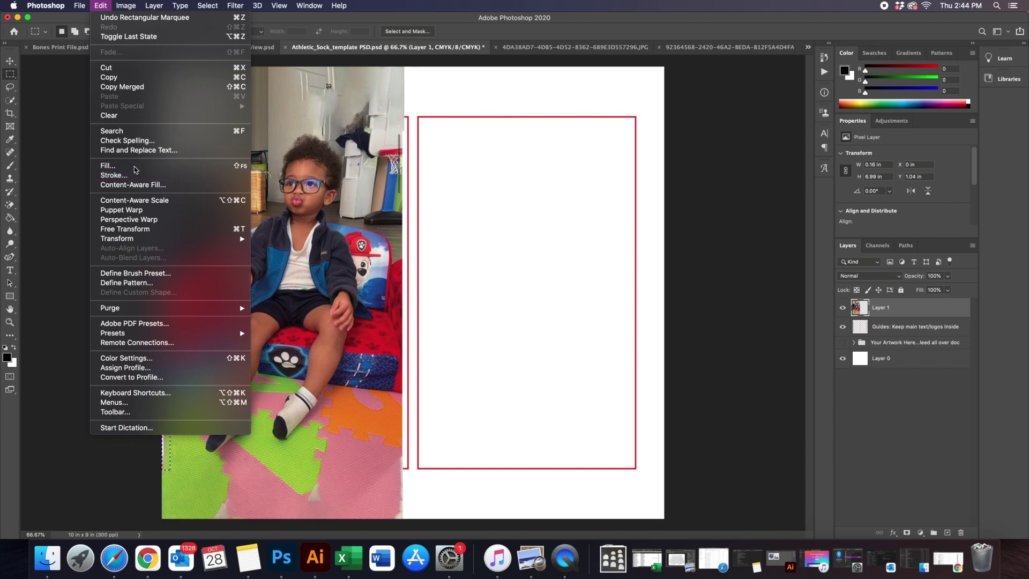
{"action": "left_click", "coordinate": [110, 166]}
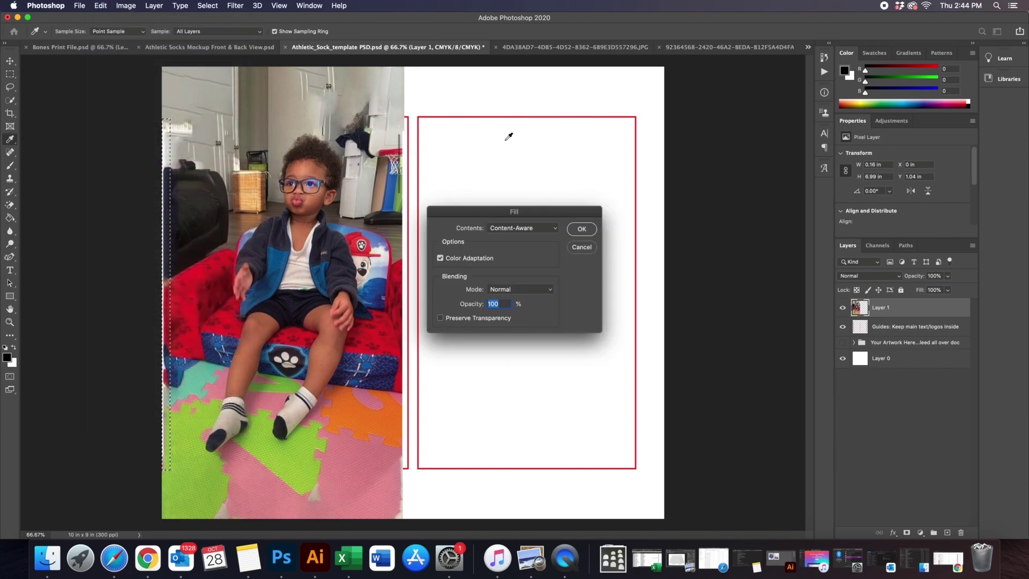
{"action": "left_click", "coordinate": [582, 230]}
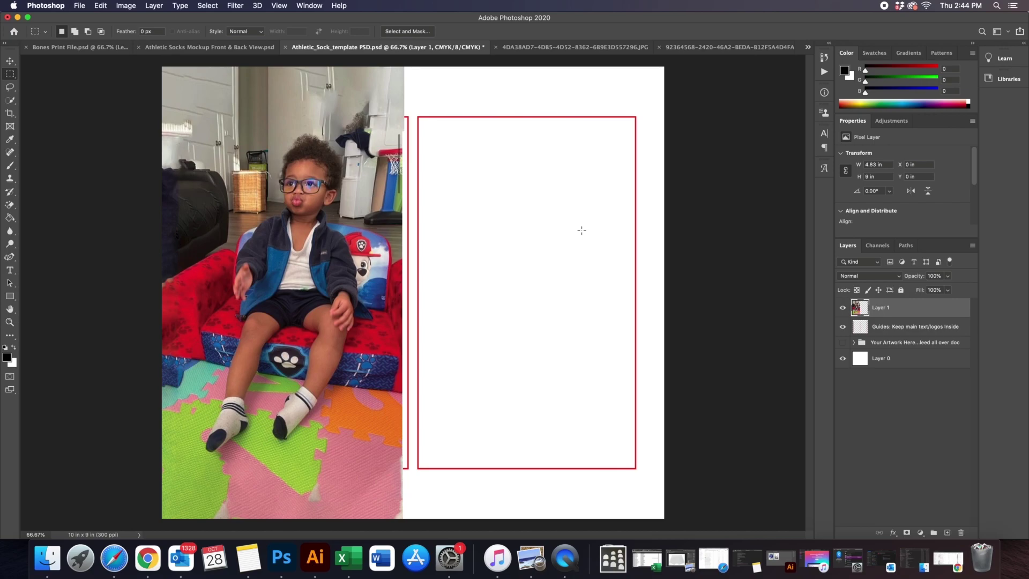
- Lasso the blotchy patch above the black chair at the left edge, Content-Aware fill it, and deselect
{"action": "left_click", "coordinate": [11, 87]}
{"action": "mouse_move", "coordinate": [197, 118]}
{"action": "left_mouse_down"}
{"action": "mouse_move", "coordinate": [155, 118]}
{"action": "mouse_move", "coordinate": [159, 182]}
{"action": "mouse_move", "coordinate": [184, 184]}
{"action": "mouse_move", "coordinate": [207, 155]}
{"action": "mouse_move", "coordinate": [196, 118]}
{"action": "left_mouse_up"}
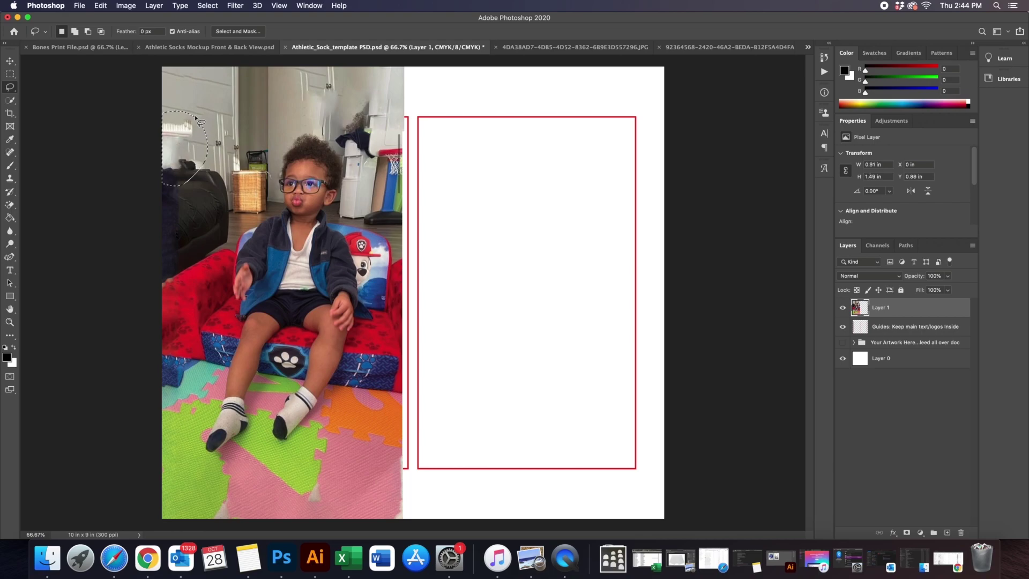
{"action": "left_click", "coordinate": [101, 5]}
{"action": "left_click", "coordinate": [123, 166]}
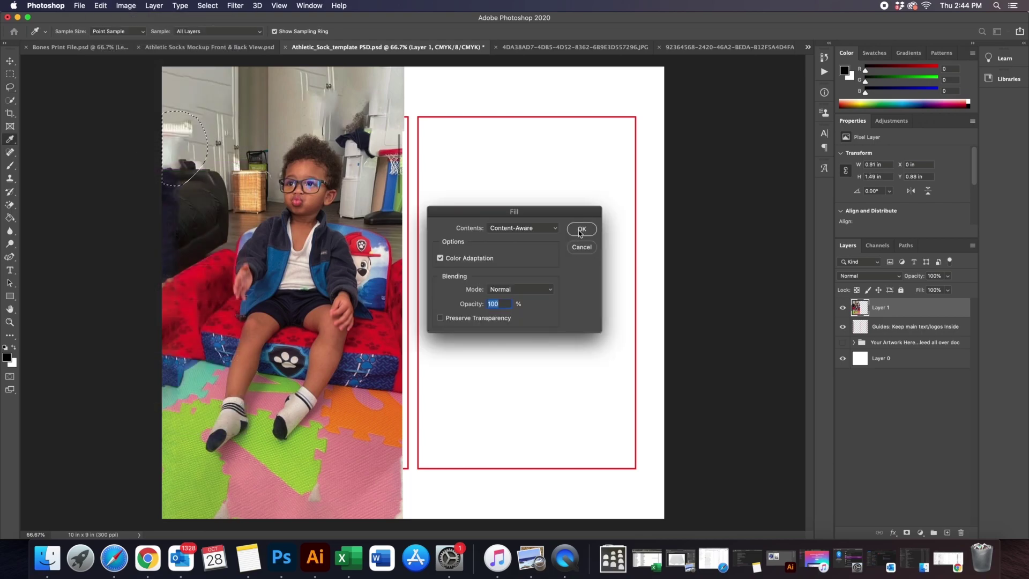
{"action": "left_click", "coordinate": [580, 229]}
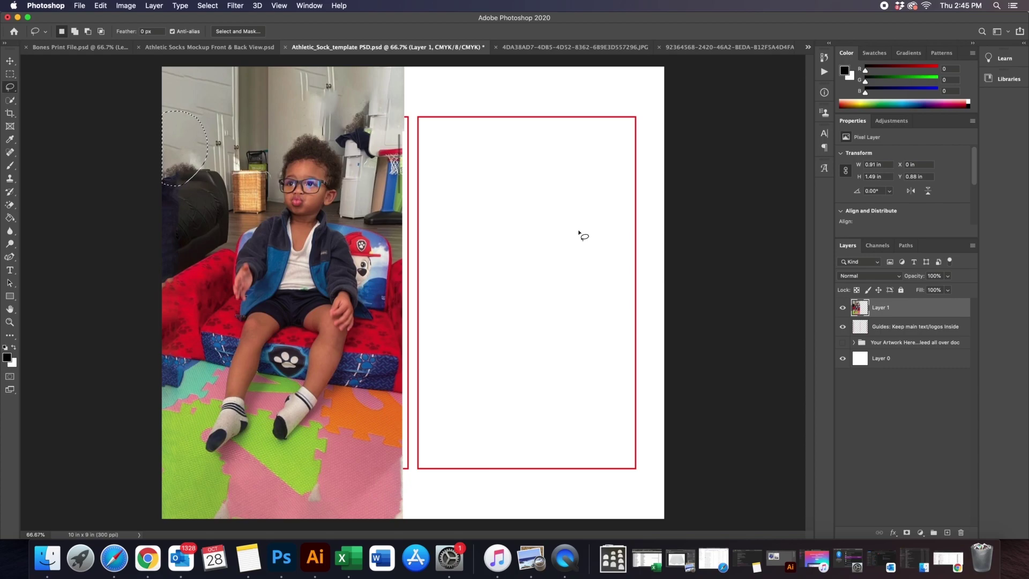
{"action": "left_click", "coordinate": [579, 234]}
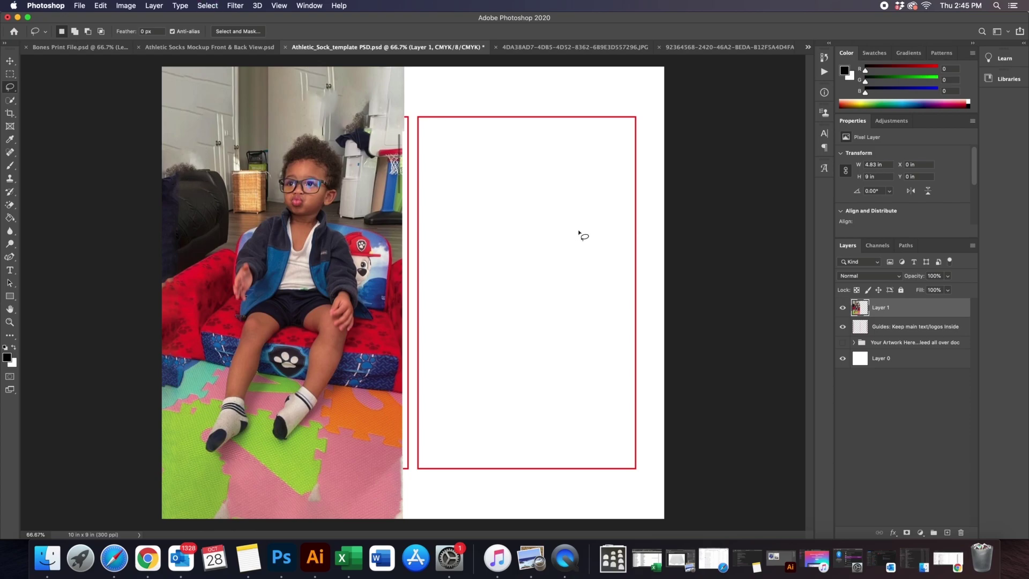
- Paste a second copy of the photo and position it inside the right red guide box
{"action": "left_click", "coordinate": [9, 61]}
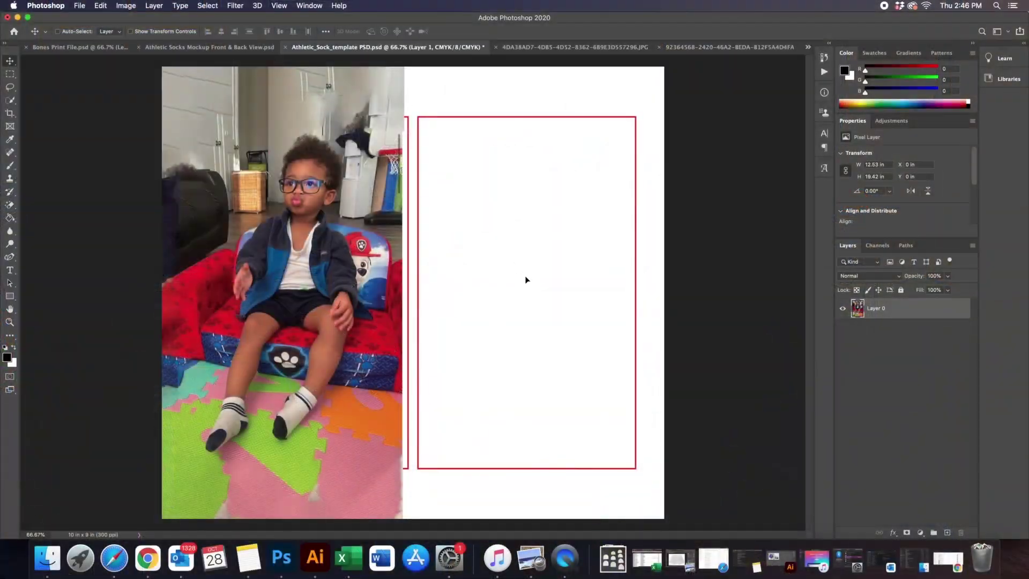
{"action": "key", "text": "cmd+v"}
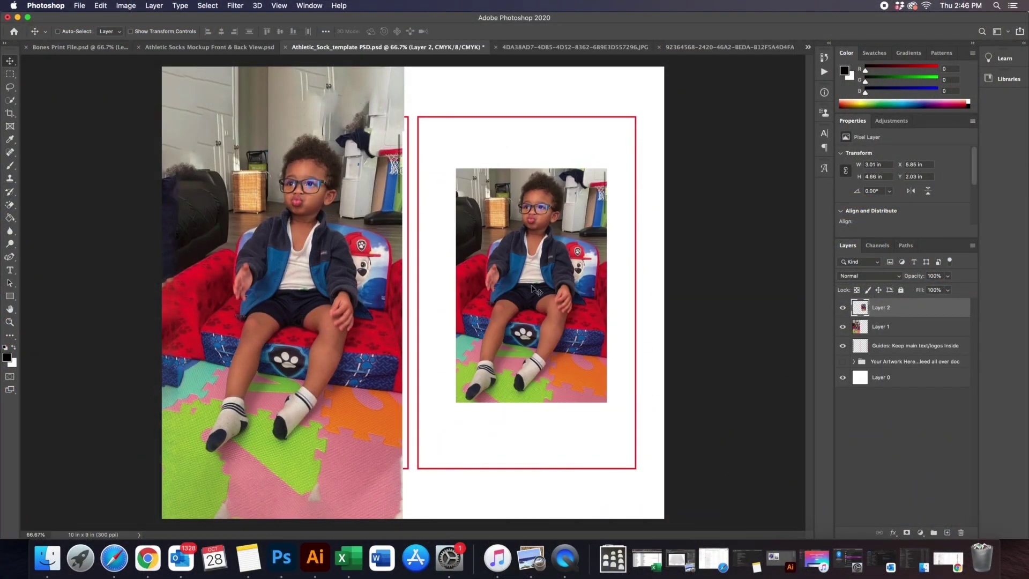
{"action": "left_click_drag", "start_coordinate": [545, 272], "coordinate": [538, 274]}
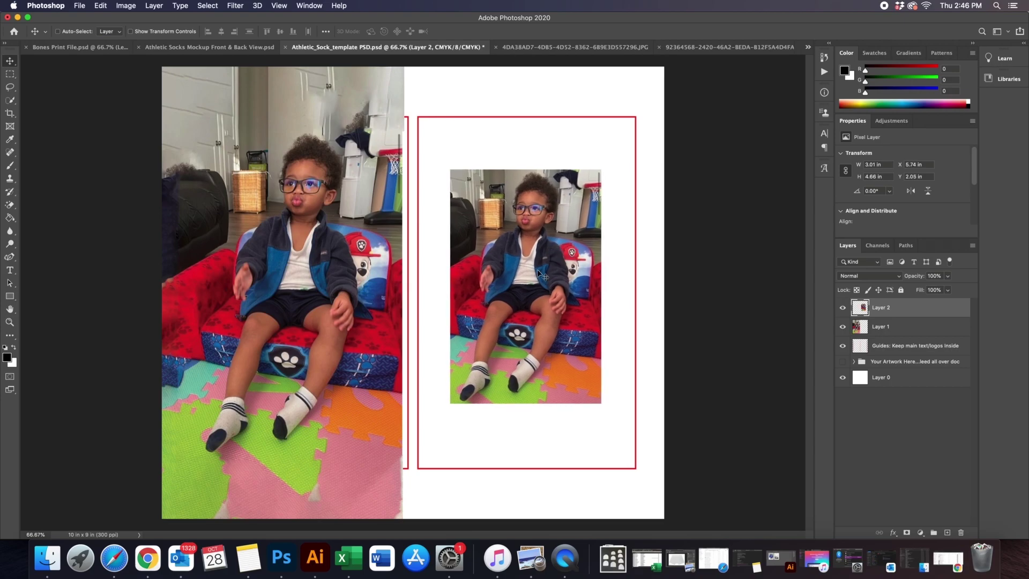
- Enlarge the pasted photo to about 4.23 in wide so it nearly fills the right guide box
{"action": "key", "text": "super+t"}
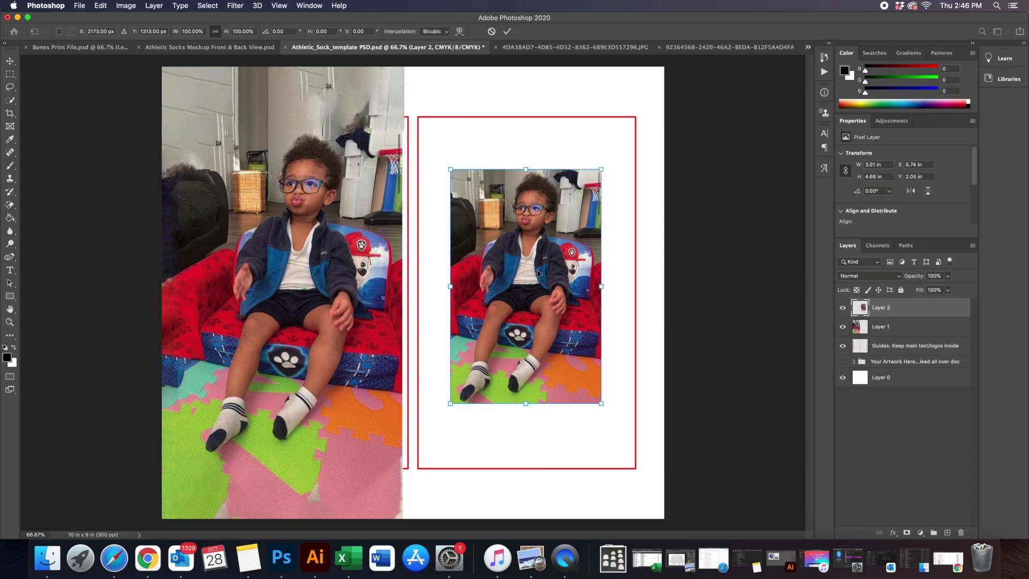
{"action": "left_click_drag", "start_coordinate": [450, 169], "coordinate": [415, 128]}
{"action": "left_click_drag", "start_coordinate": [603, 405], "coordinate": [635, 456]}
{"action": "left_click_drag", "start_coordinate": [573, 347], "coordinate": [573, 347]}
{"action": "key", "text": "Return"}
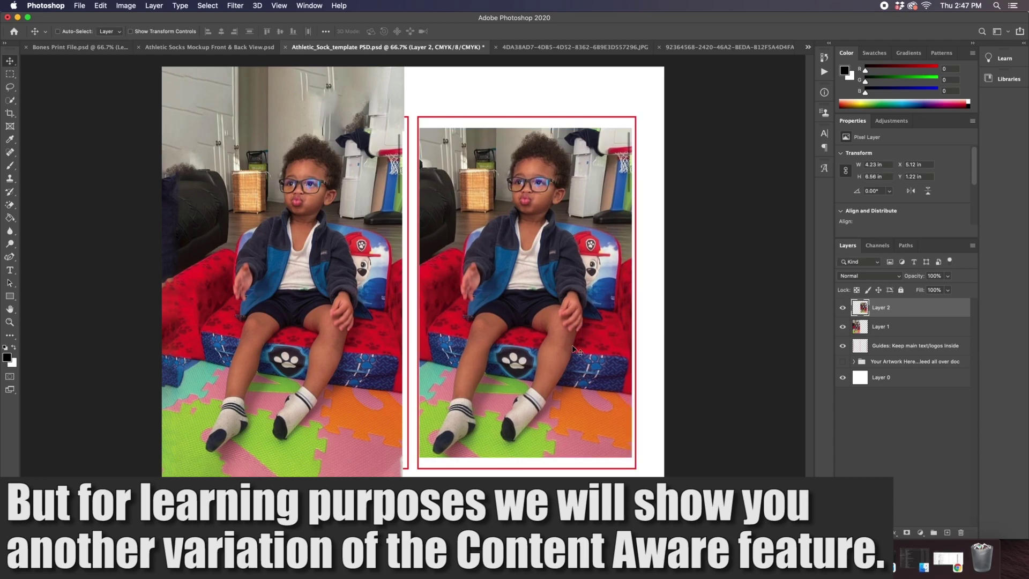
- Scale the right photo down slightly to about 4.11 × 6.36 in and recentre it in its guide box
{"action": "key", "text": "super+t"}
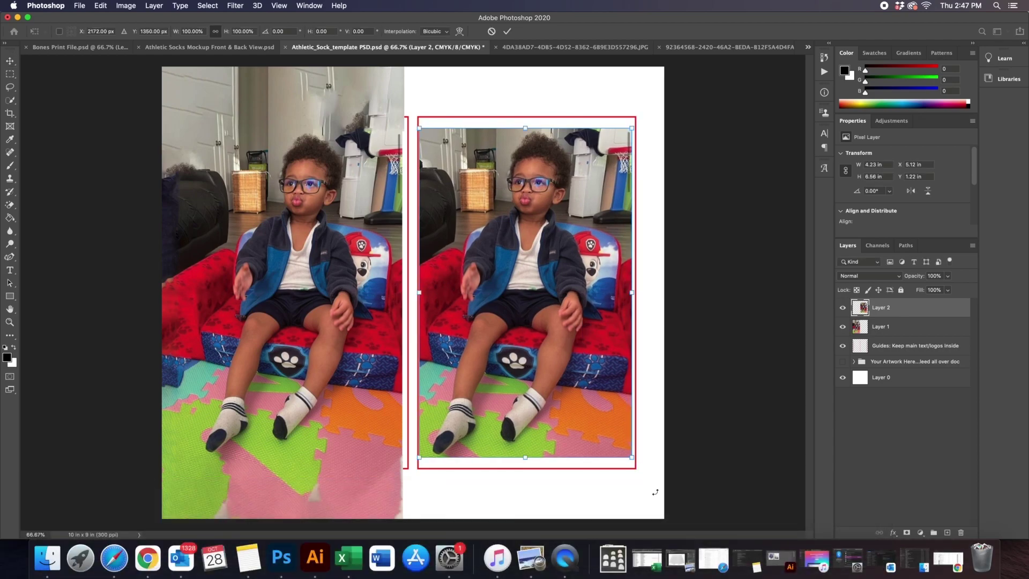
{"action": "left_click_drag", "start_coordinate": [632, 459], "coordinate": [625, 448]}
{"action": "key", "text": "Return"}
{"action": "left_click_drag", "start_coordinate": [537, 255], "coordinate": [541, 261]}
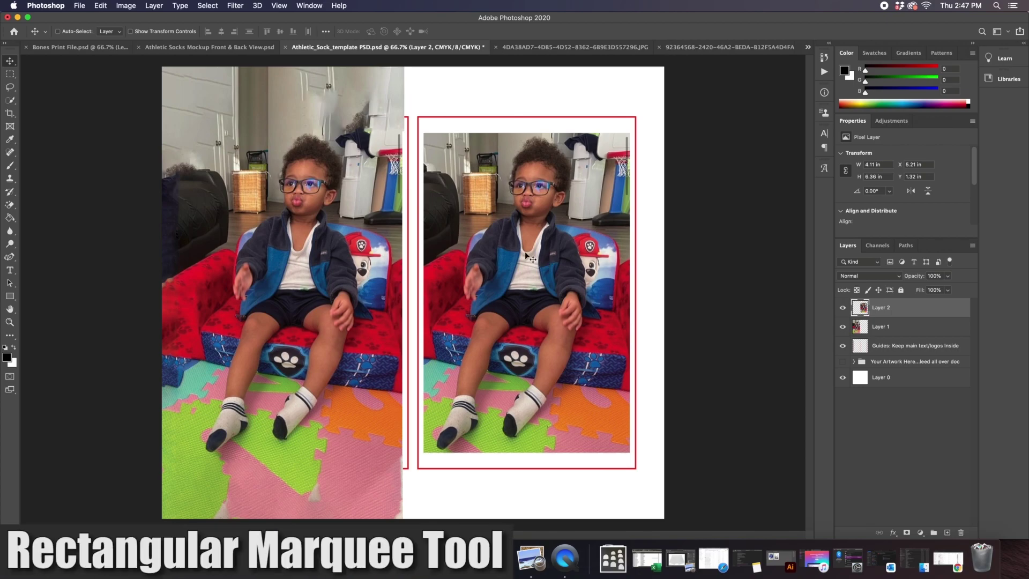
- Select a strip about 5.3 × 1.35 in above the right photo and open it in the Content-Aware Fill workspace
{"action": "left_click", "coordinate": [10, 73]}
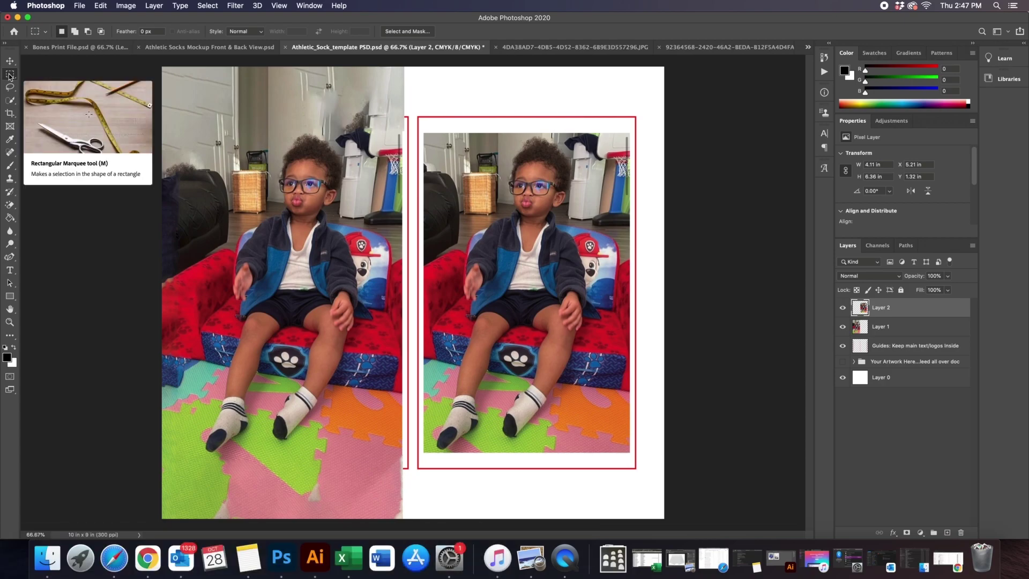
{"action": "left_click_drag", "start_coordinate": [397, 67], "coordinate": [678, 135]}
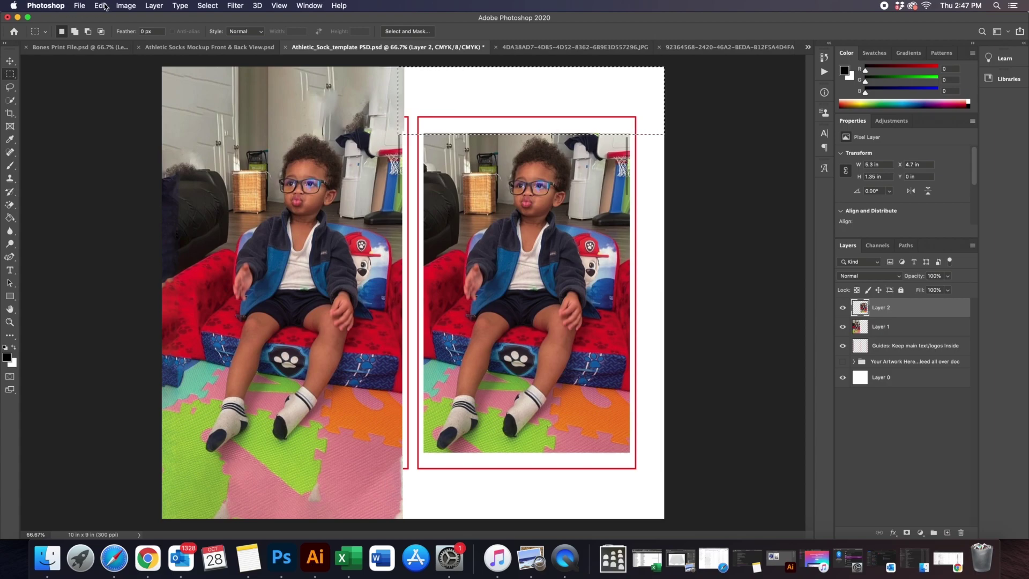
{"action": "left_click", "coordinate": [102, 6]}
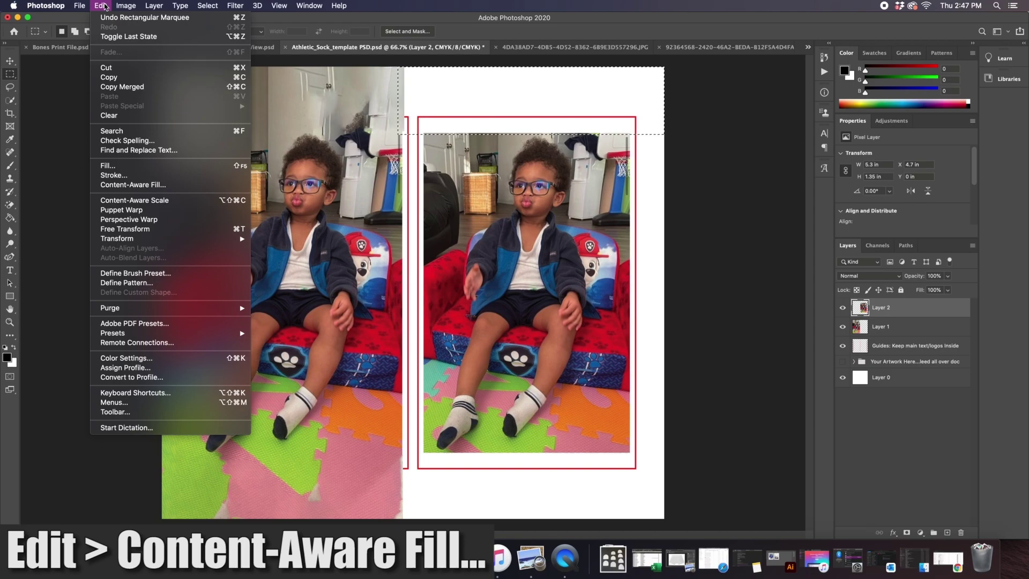
{"action": "left_click", "coordinate": [157, 185]}
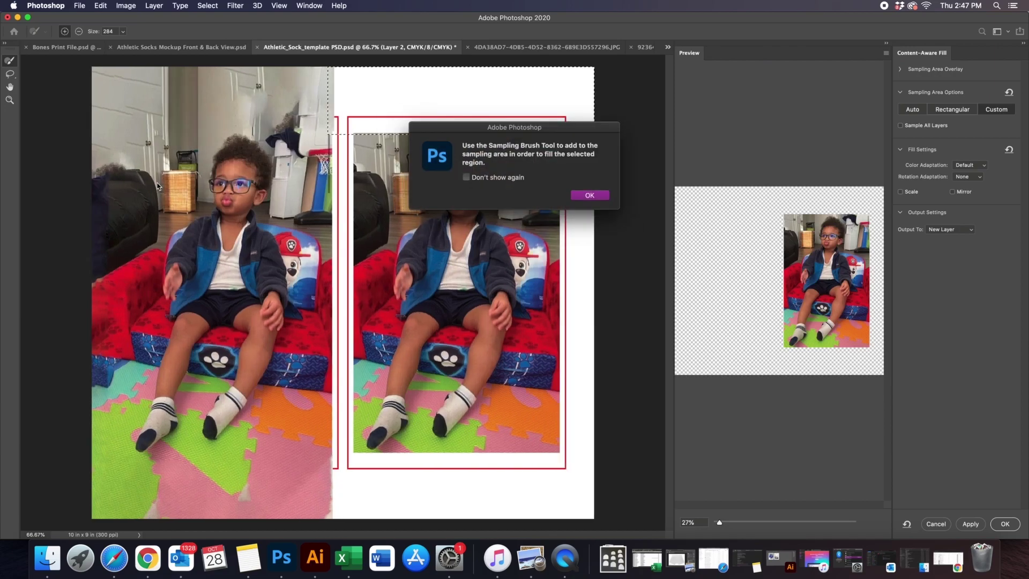
{"action": "left_click", "coordinate": [589, 196]}
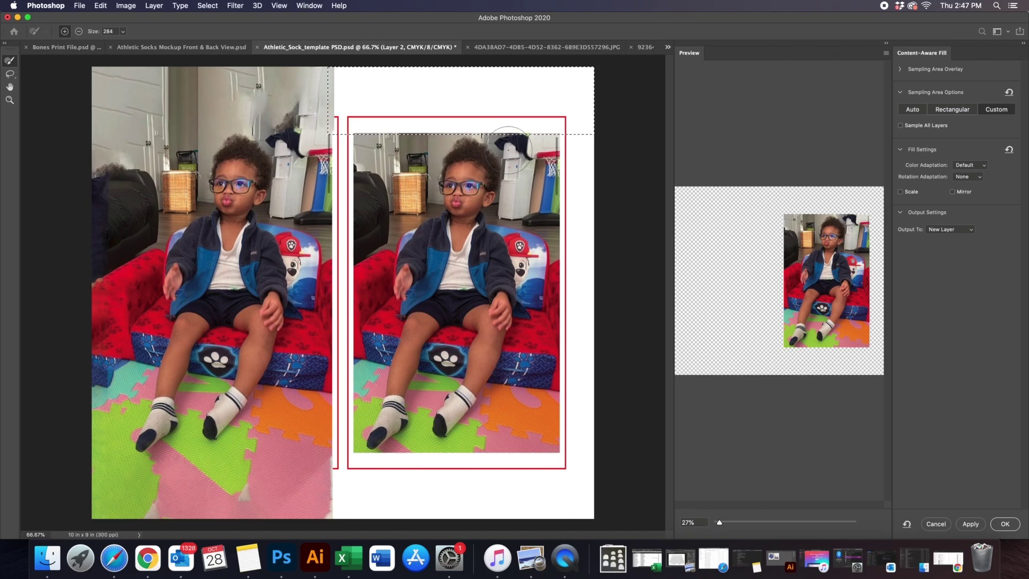
- Set the Sampling Brush size to 150 for painting the fill's sampling area
{"action": "key", "text": "bracketleft"}
{"action": "key", "text": "bracketleft"}
{"action": "key", "text": "bracketleft"}
{"action": "key", "text": "bracketright"}
{"action": "key", "text": "bracketright"}
{"action": "key", "text": "bracketright"}
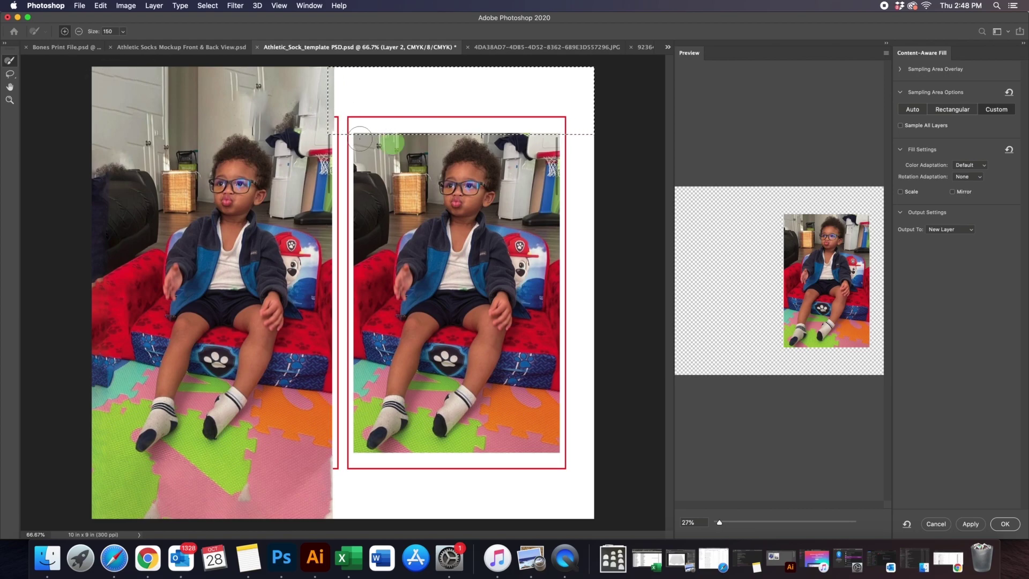
- Paint the sampling area along the right photo's upper edge, output the content-aware fill above it to a new layer, and clear the selection
{"action": "left_click_drag", "start_coordinate": [348, 140], "coordinate": [419, 136]}
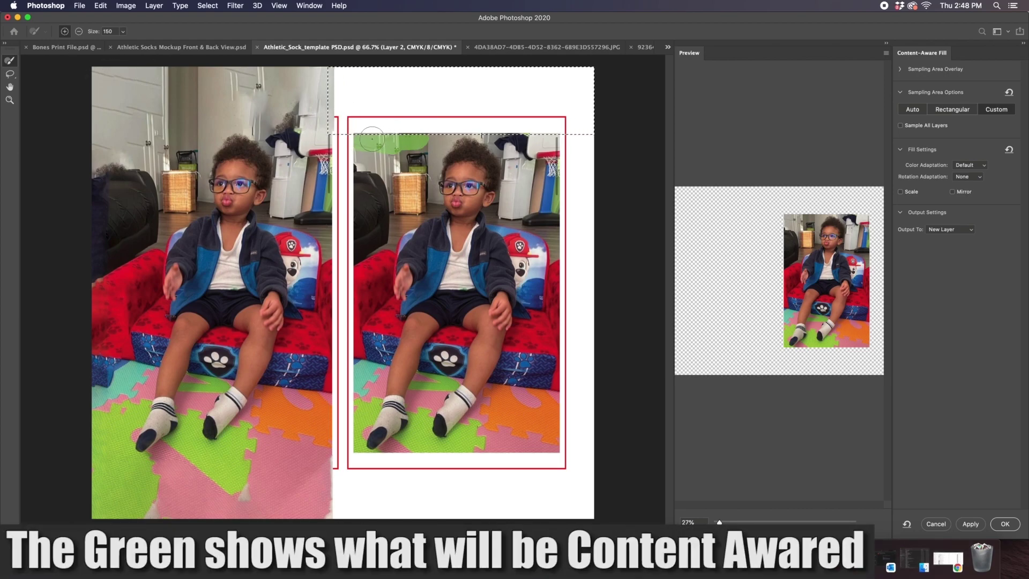
{"action": "left_click_drag", "start_coordinate": [445, 130], "coordinate": [500, 129]}
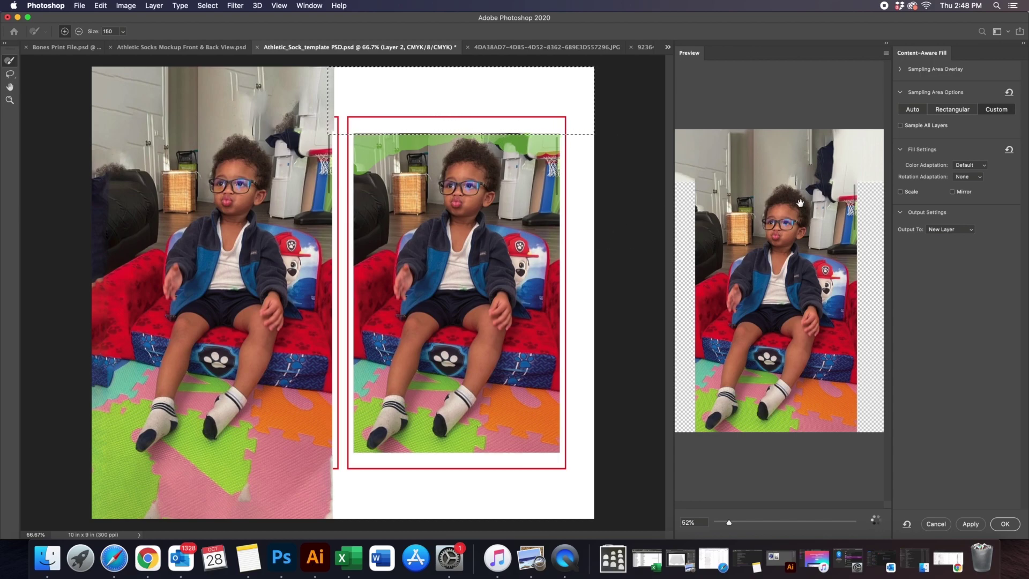
{"action": "scroll", "coordinate": [800, 203], "scroll_direction": "up", "scroll_amount": 5}
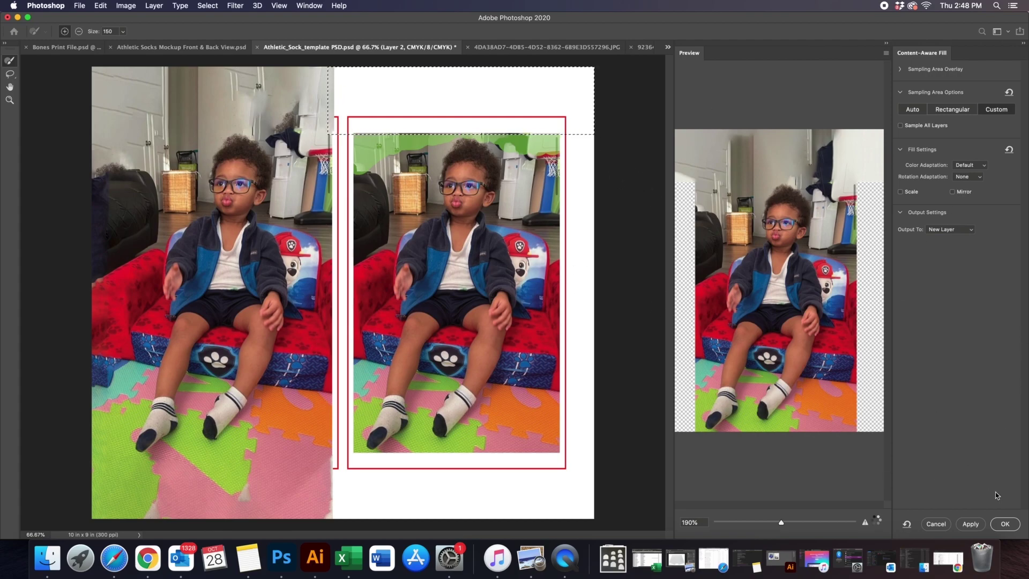
{"action": "left_click", "coordinate": [1005, 524]}
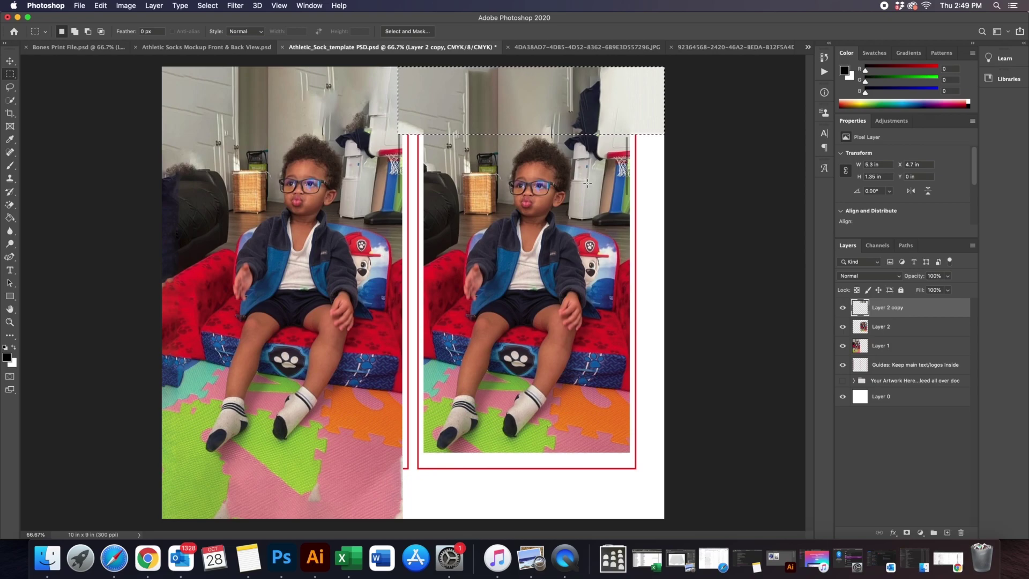
{"action": "key", "text": "super+d"}
- Using Layer 2, content-aware fill the strip along the right photo's outer side and the 5.21 × 1.31 in strip below it onto new layers
{"action": "left_click", "coordinate": [904, 328]}
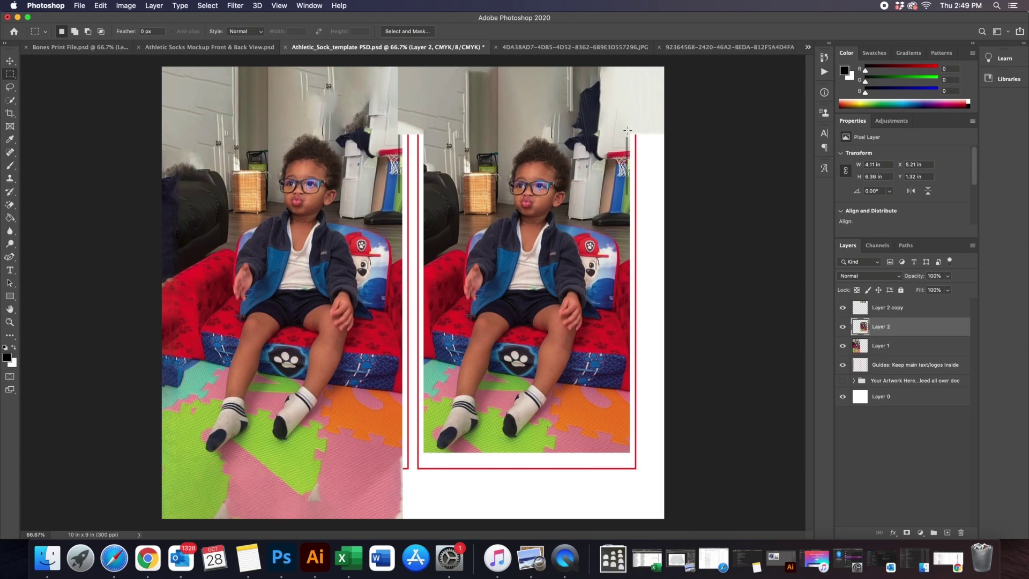
{"action": "left_click_drag", "start_coordinate": [627, 130], "coordinate": [673, 453]}
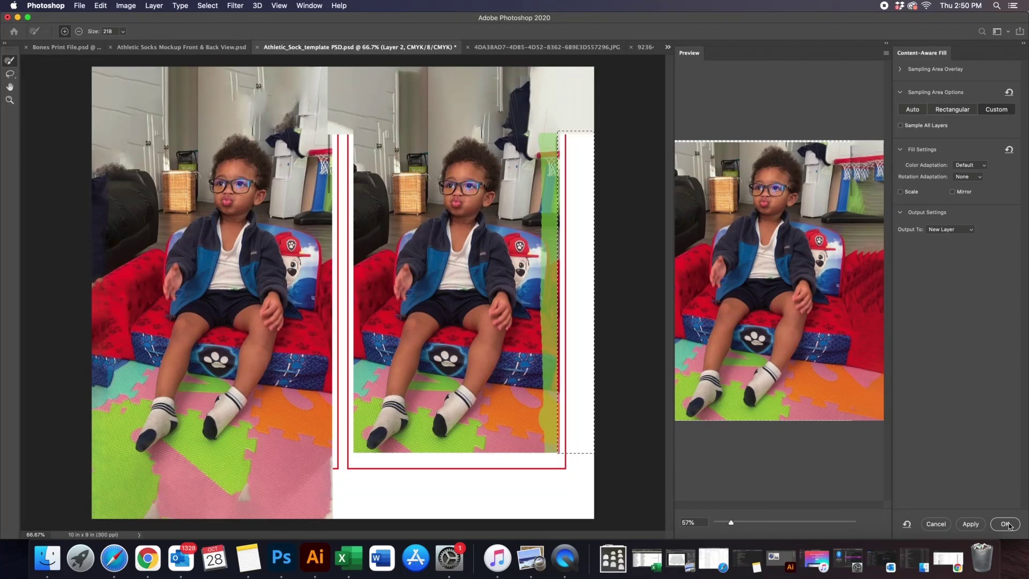
{"action": "left_click", "coordinate": [80, 33]}
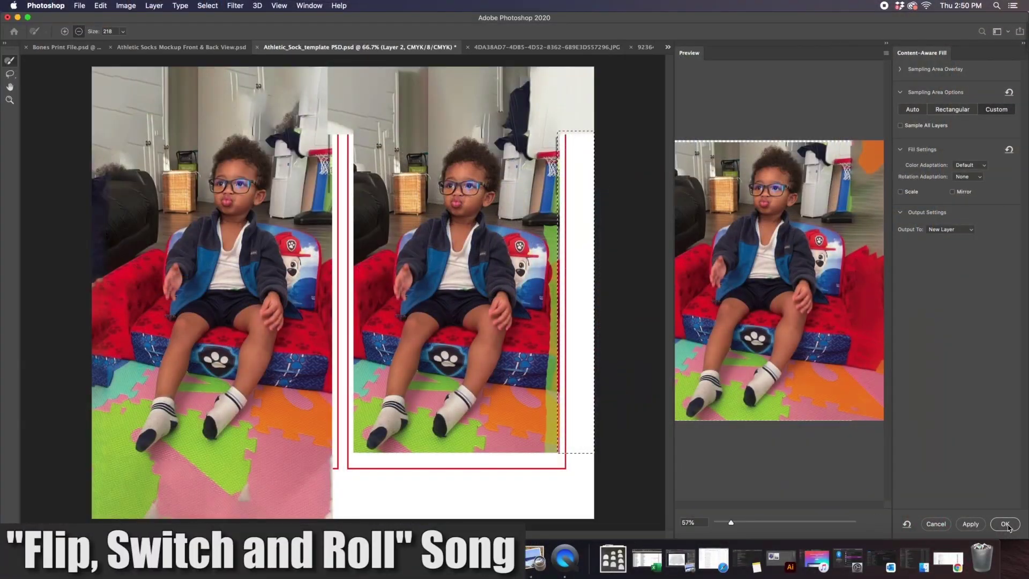
{"action": "left_click", "coordinate": [1005, 525]}
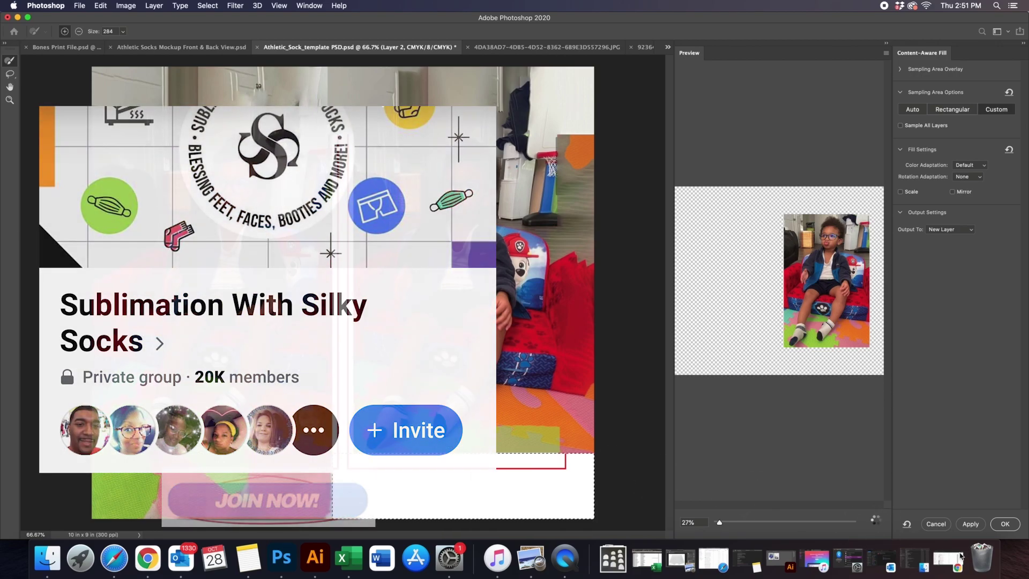
{"action": "left_click", "coordinate": [1006, 527]}
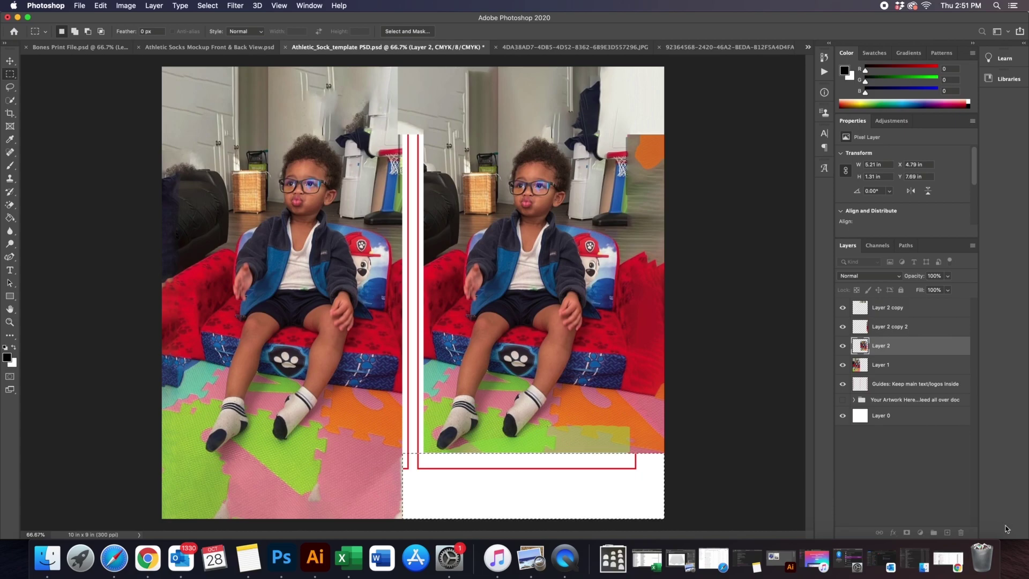
{"action": "key", "text": "super+d"}
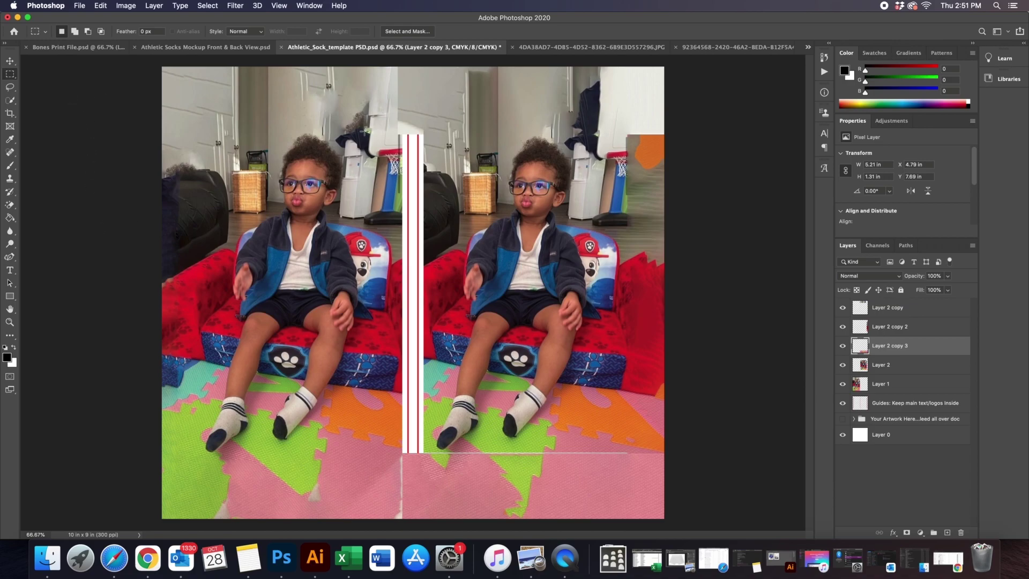
- Select the gap of about 0.52 × 6.42 in between the two photos and content-aware fill it from Layer 2 onto a new layer
{"action": "left_click_drag", "start_coordinate": [399, 132], "coordinate": [425, 455]}
{"action": "left_click", "coordinate": [926, 370]}
{"action": "left_click", "coordinate": [100, 6]}
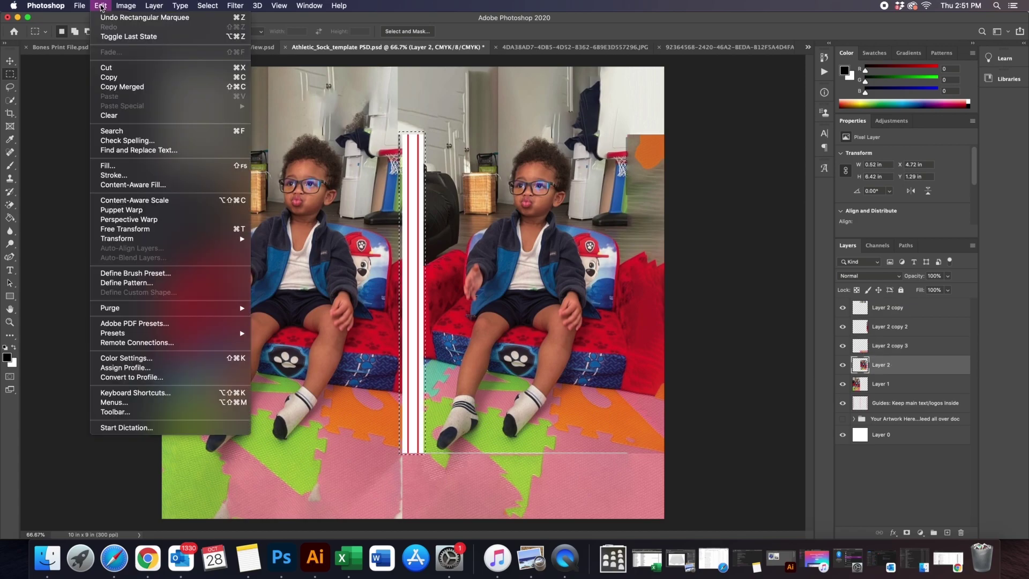
{"action": "left_click", "coordinate": [137, 185]}
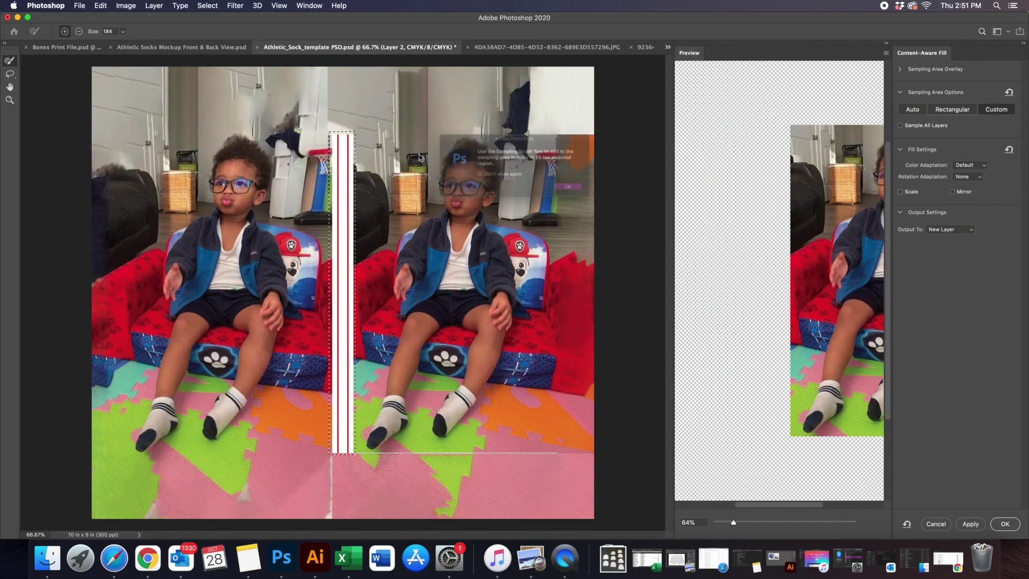
{"action": "left_click", "coordinate": [589, 195]}
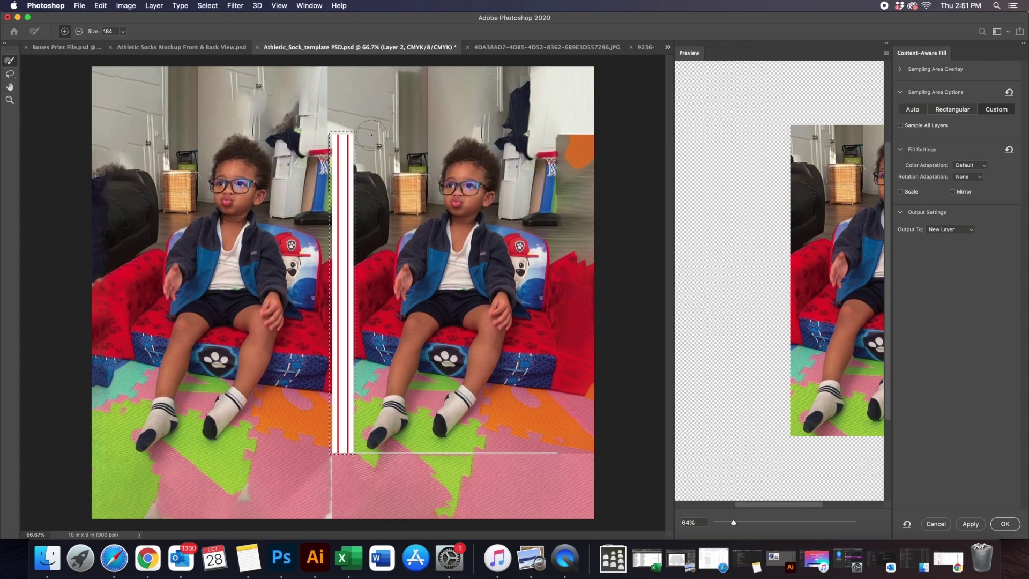
{"action": "left_click", "coordinate": [1005, 524]}
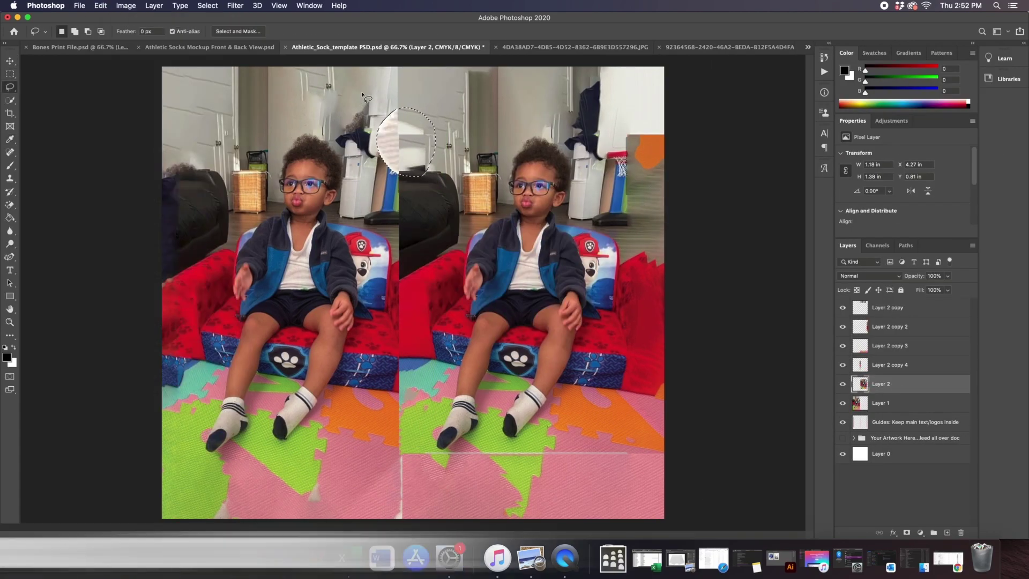
- Fill the selected seam below the right photo with Content-Aware at 100% opacity, check the artwork against the guides layer, and hide that layer
{"action": "left_click", "coordinate": [843, 307]}
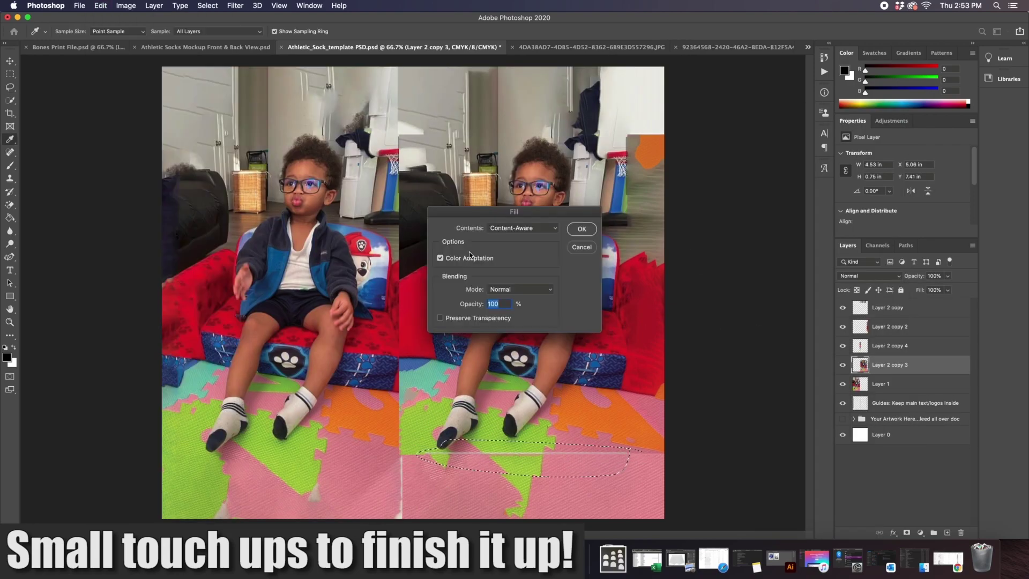
{"action": "key", "text": "Return"}
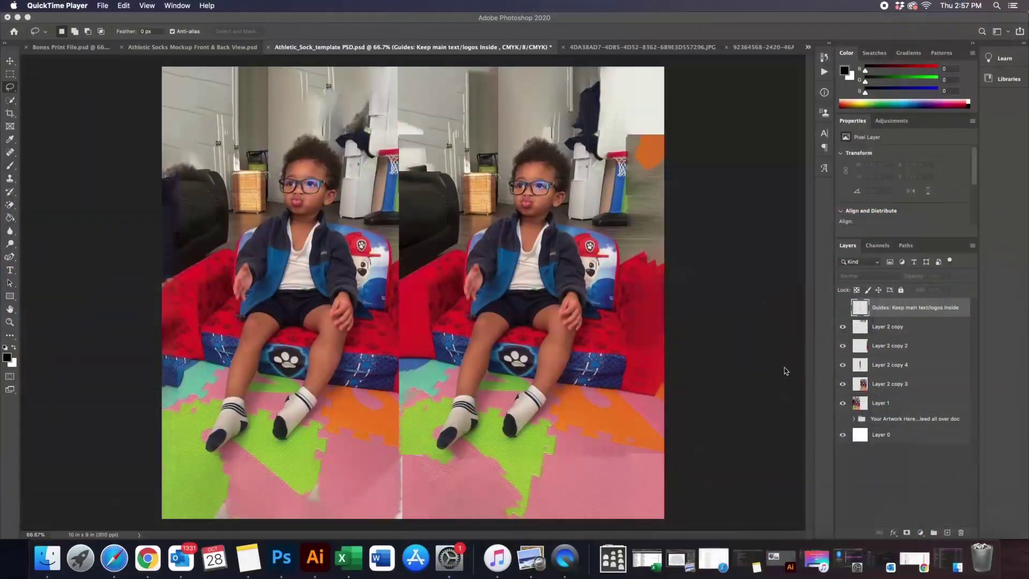
{"action": "left_click", "coordinate": [843, 313]}
{"action": "left_click", "coordinate": [843, 311]}
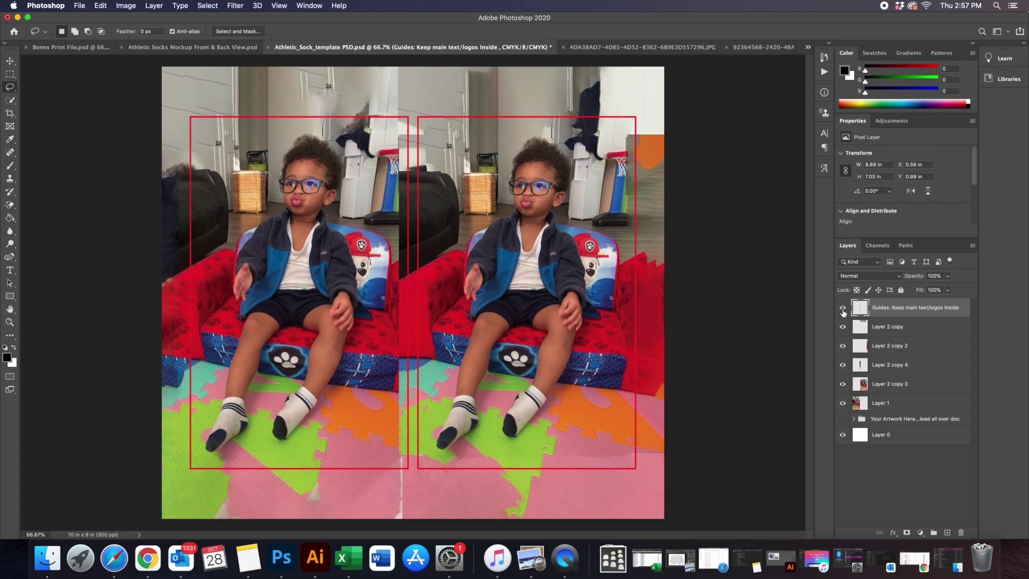
{"action": "left_click", "coordinate": [842, 310]}
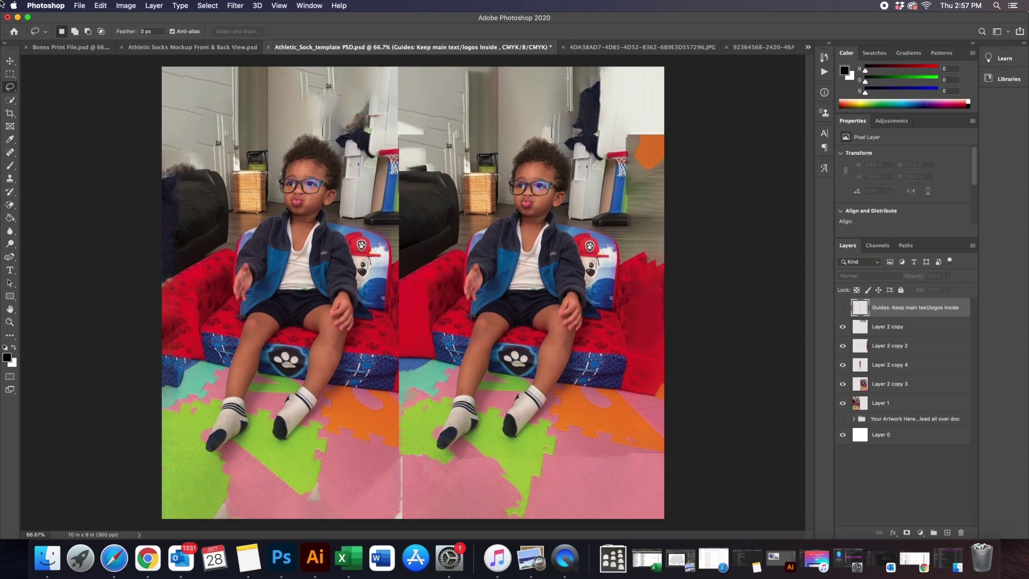
- Save the layered artwork in the Downloads folder as KID 1.psd in Photoshop format with Maximize Compatibility on
{"action": "left_click", "coordinate": [79, 6]}
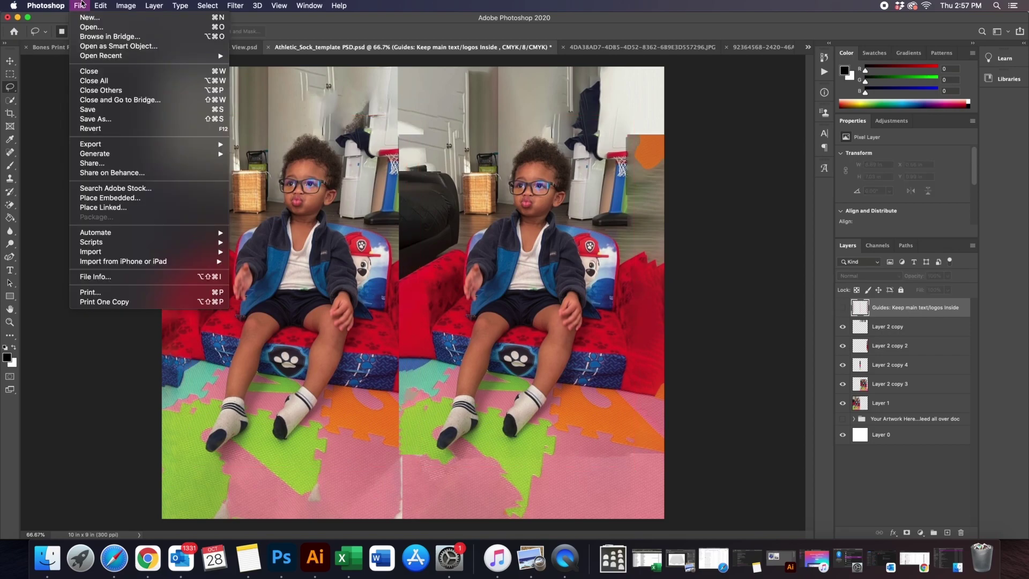
{"action": "left_click", "coordinate": [114, 118]}
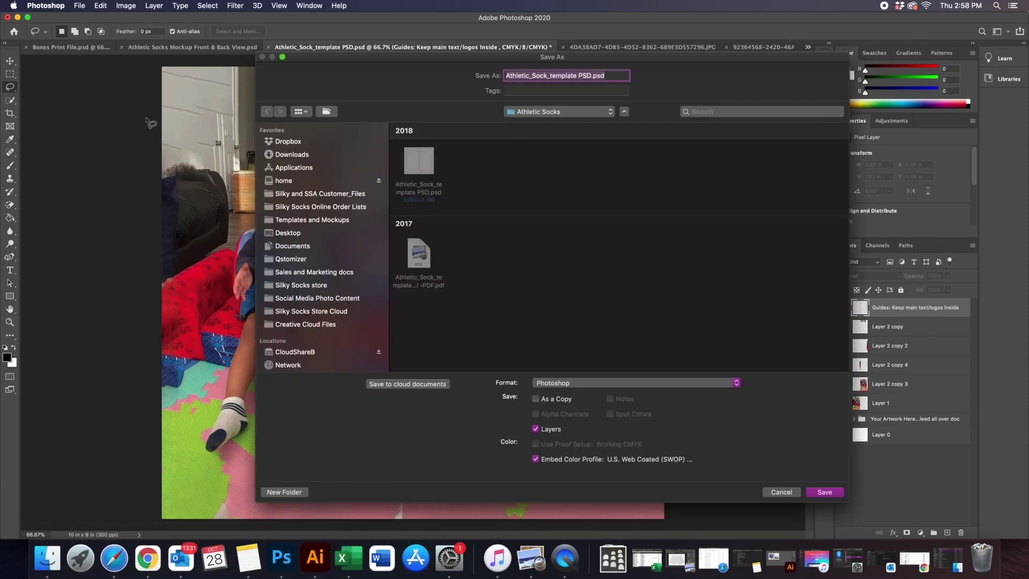
{"action": "left_click", "coordinate": [303, 154]}
{"action": "left_click", "coordinate": [591, 76]}
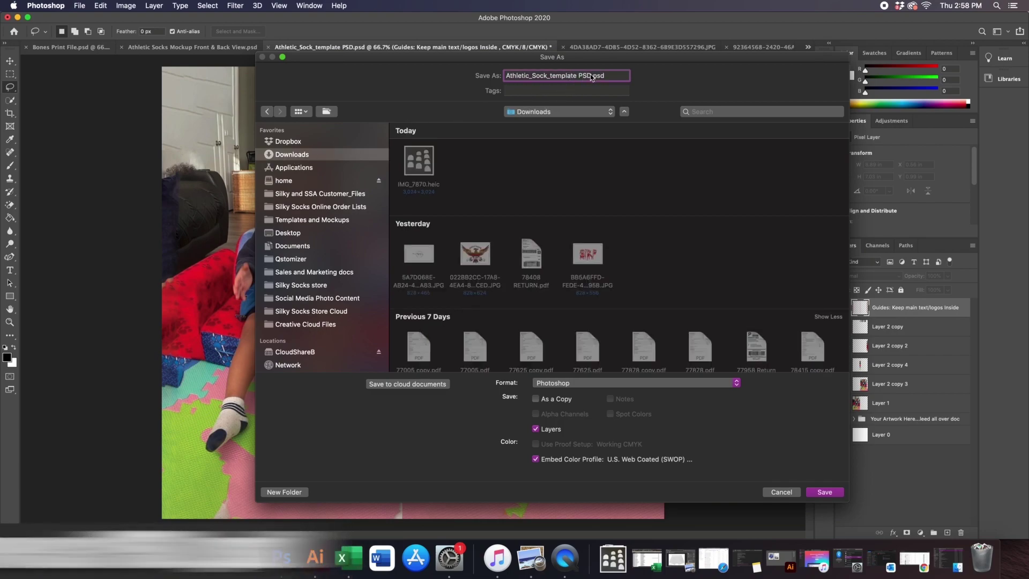
{"action": "left_click_drag", "start_coordinate": [591, 76], "coordinate": [506, 78]}
{"action": "type", "text": "KID"}
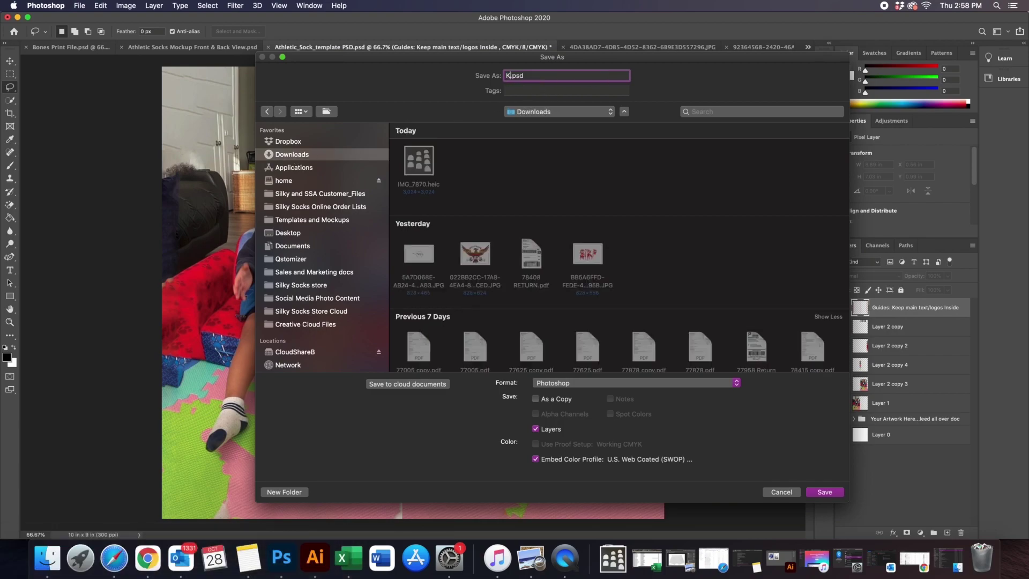
{"action": "type", "text": " 1"}
{"action": "left_click", "coordinate": [820, 494]}
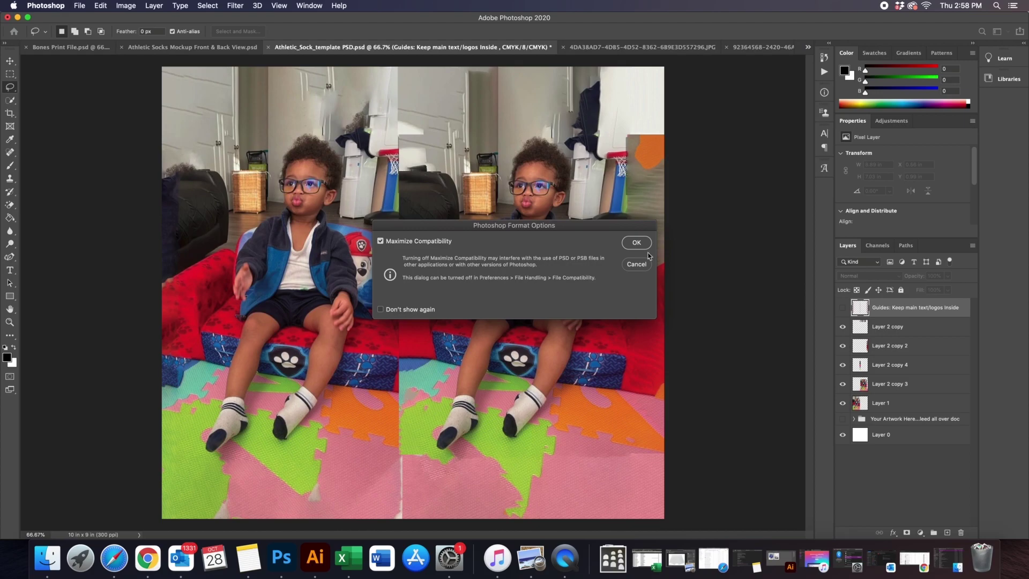
{"action": "left_click", "coordinate": [634, 243]}
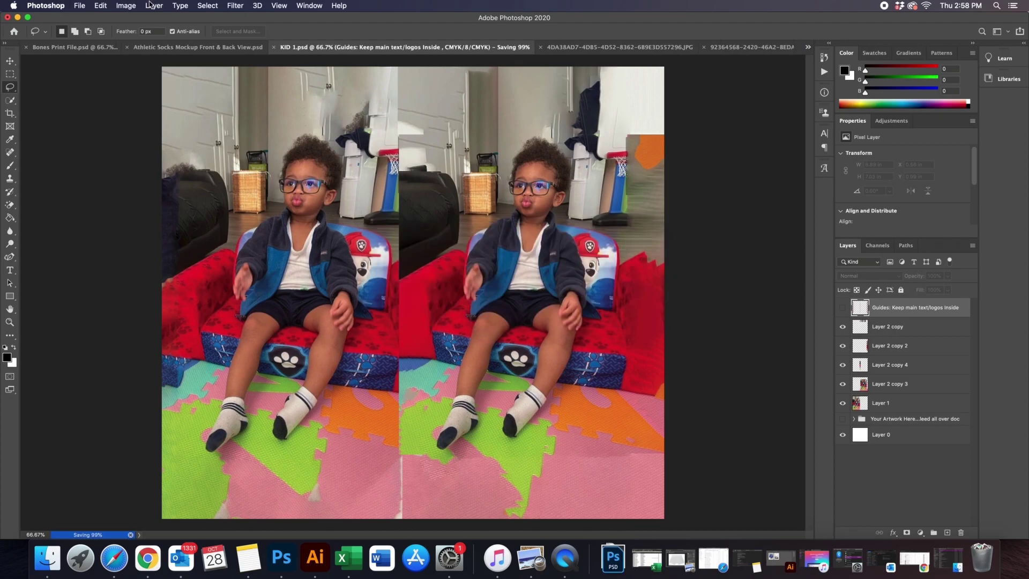
- Save a JPEG copy of the artwork as KID 1.jpg in Downloads at Maximum quality 12 with Baseline ("Standard") format
{"action": "left_click", "coordinate": [79, 6]}
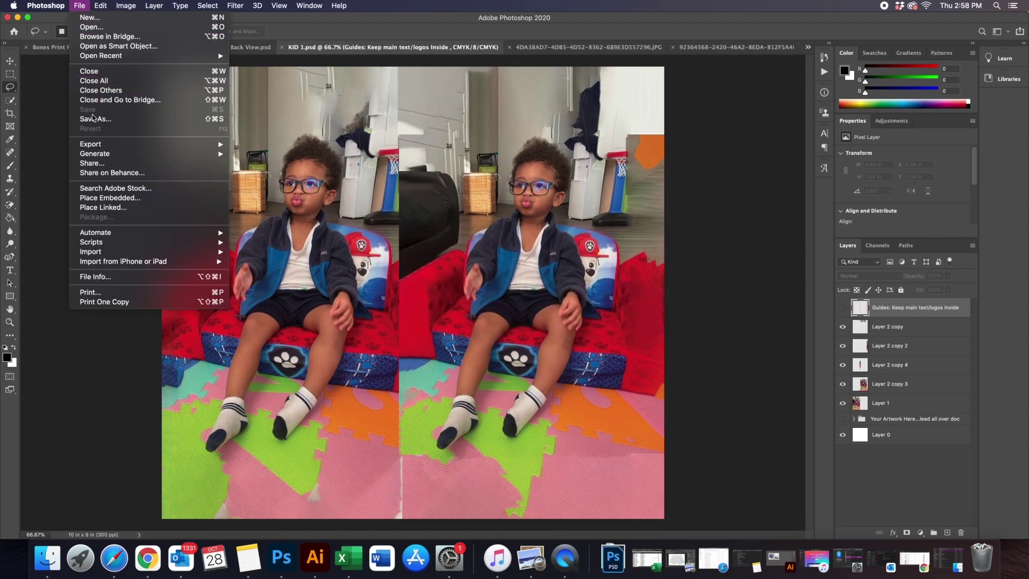
{"action": "left_click", "coordinate": [102, 119]}
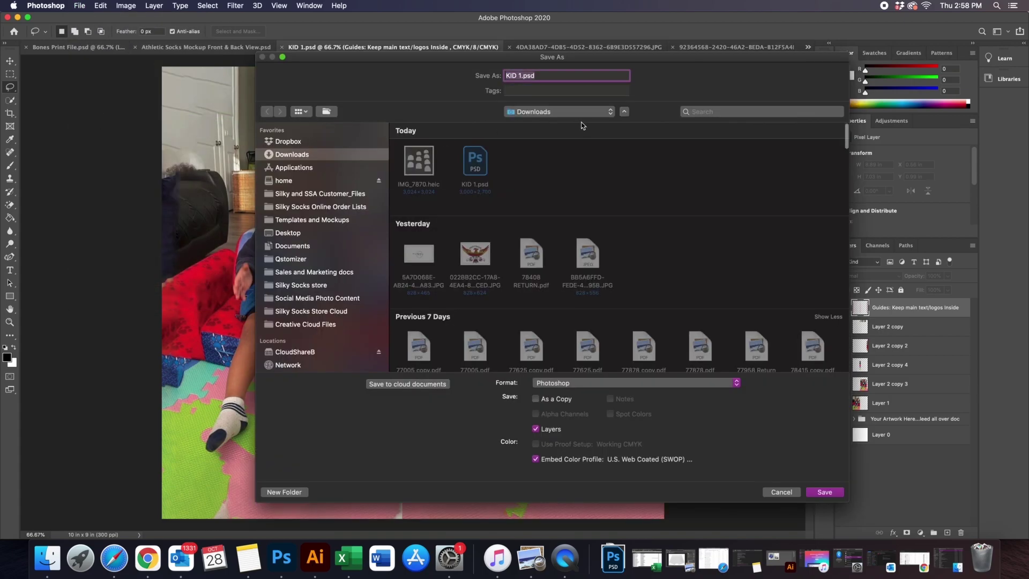
{"action": "left_click", "coordinate": [602, 383]}
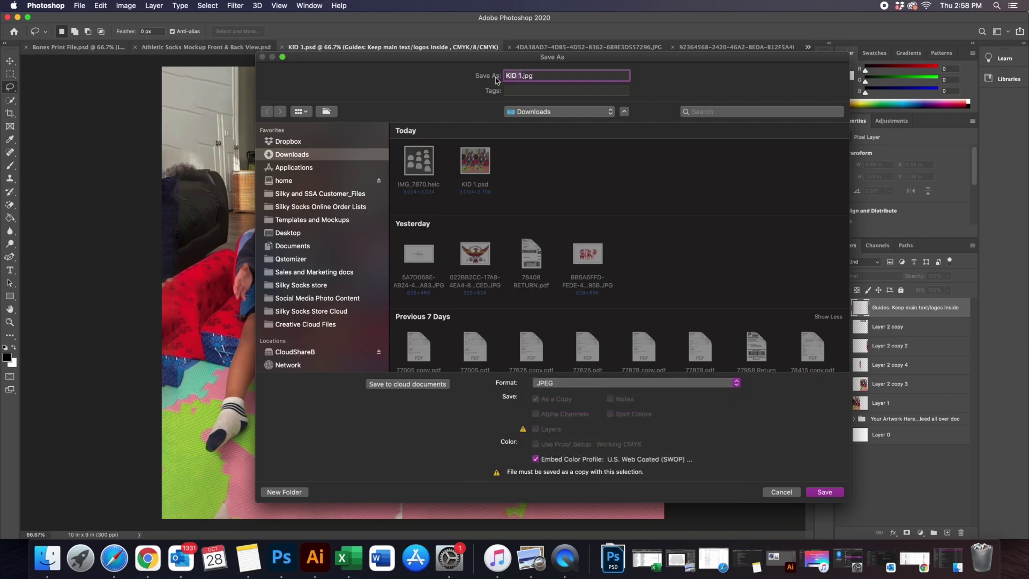
{"action": "left_click", "coordinate": [829, 496]}
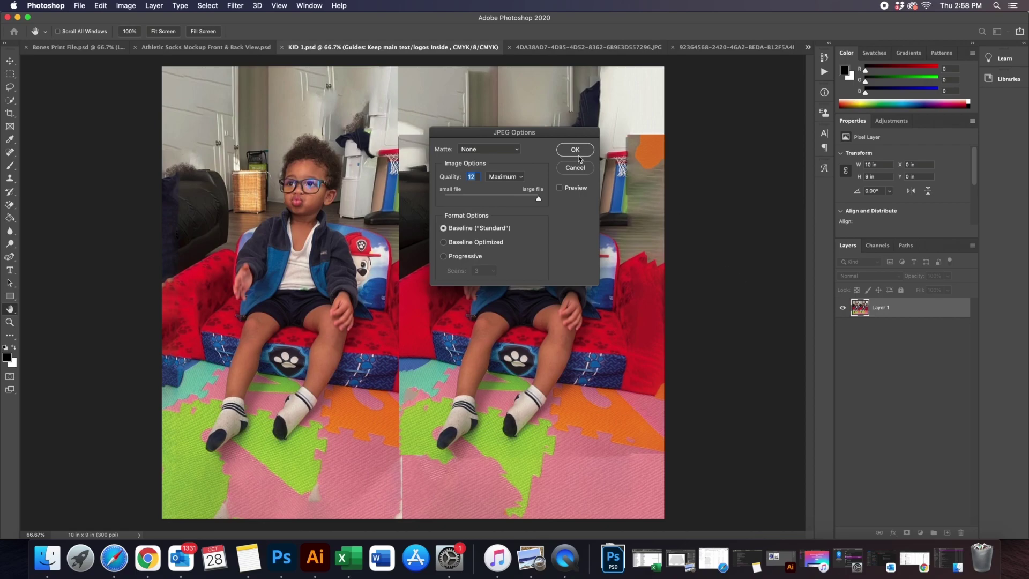
{"action": "left_click", "coordinate": [582, 155]}
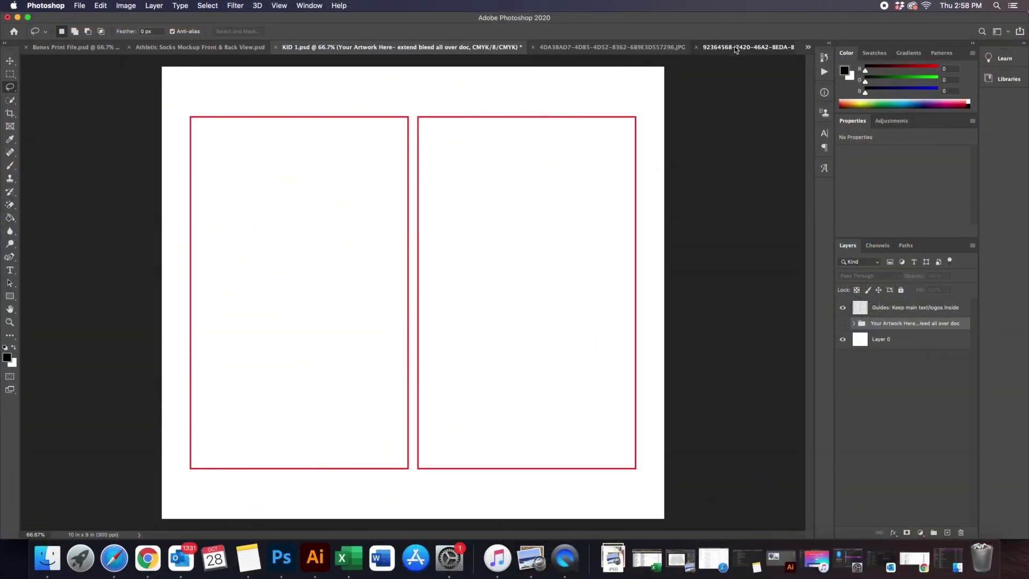
- Copy the photo of the embracing couple from its own document into the blank sock template's left guide box
{"action": "left_click", "coordinate": [736, 49]}
{"action": "left_click", "coordinate": [10, 61]}
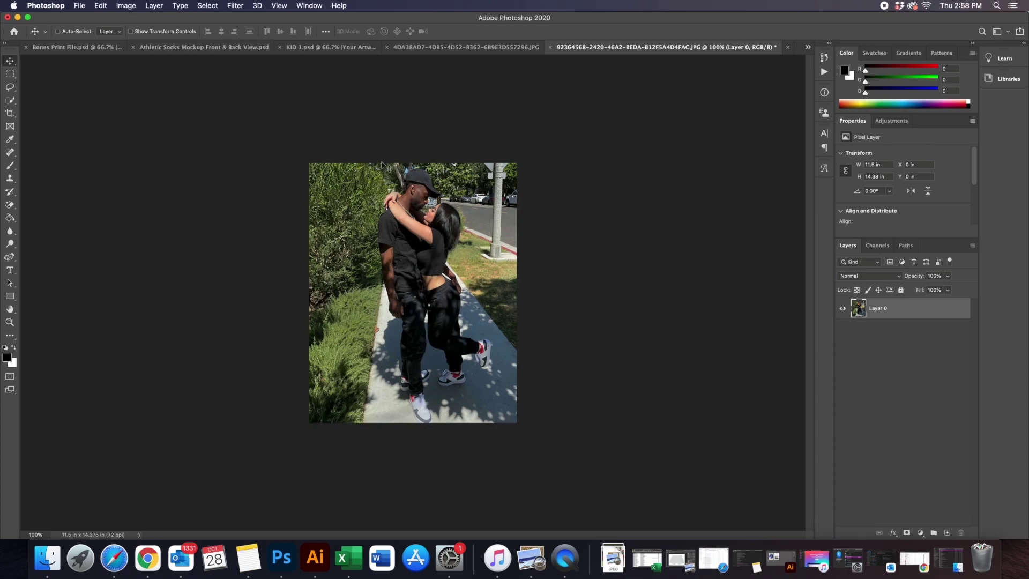
{"action": "left_click_drag", "start_coordinate": [444, 209], "coordinate": [203, 57]}
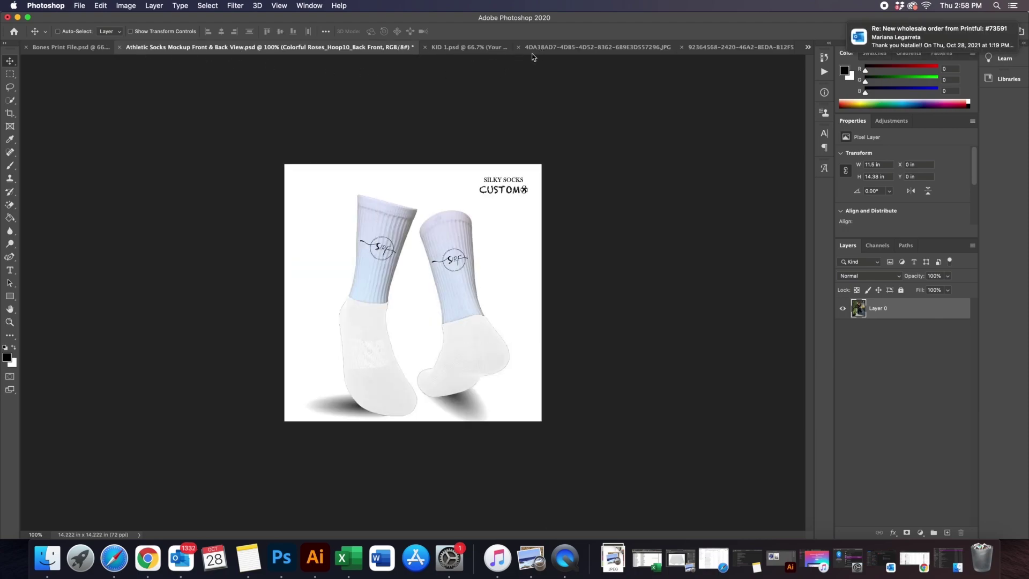
{"action": "left_click_drag", "start_coordinate": [477, 48], "coordinate": [305, 263]}
- Enlarge the couple's photo to about 4.42 × 5.52 in so it spans the width of the left guide box
{"action": "key", "text": "ctrl+t"}
{"action": "left_click_drag", "start_coordinate": [231, 189], "coordinate": [182, 137]}
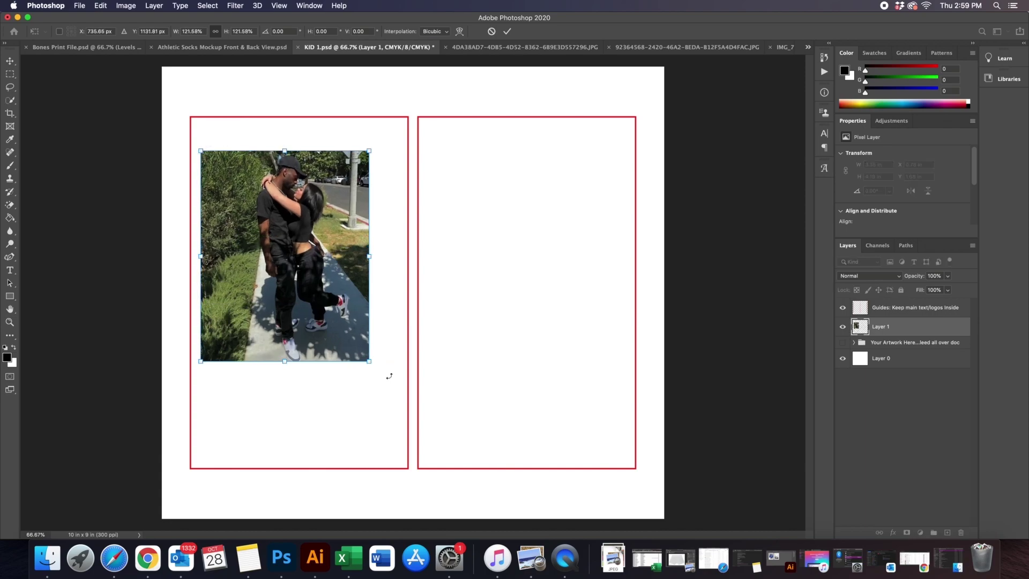
{"action": "left_click_drag", "start_coordinate": [370, 363], "coordinate": [413, 416]}
{"action": "left_click_drag", "start_coordinate": [350, 290], "coordinate": [342, 287]}
{"action": "left_click_drag", "start_coordinate": [404, 414], "coordinate": [416, 424]}
{"action": "key", "text": "Return"}
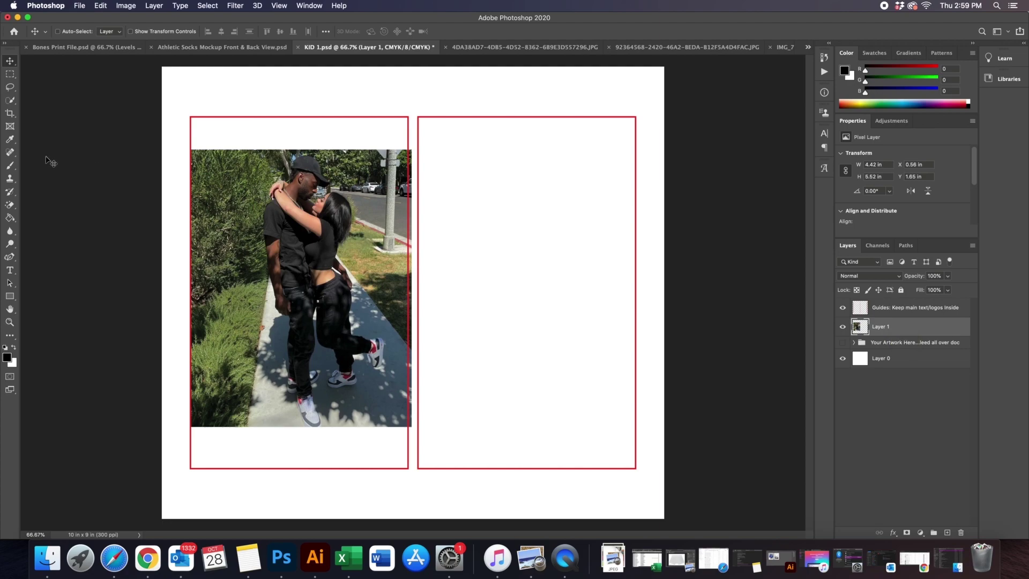
- Extend the background above the left photo by filling an area about 4.99 × 1.69 in with Content-Aware at 100% opacity
{"action": "left_click", "coordinate": [10, 76]}
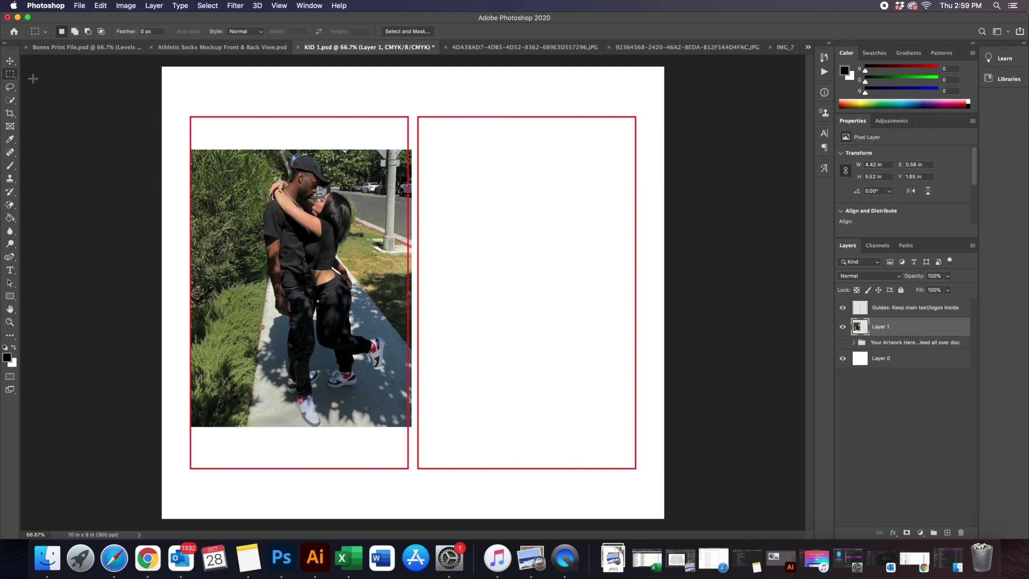
{"action": "left_click_drag", "start_coordinate": [162, 67], "coordinate": [414, 152]}
{"action": "left_click", "coordinate": [102, 6]}
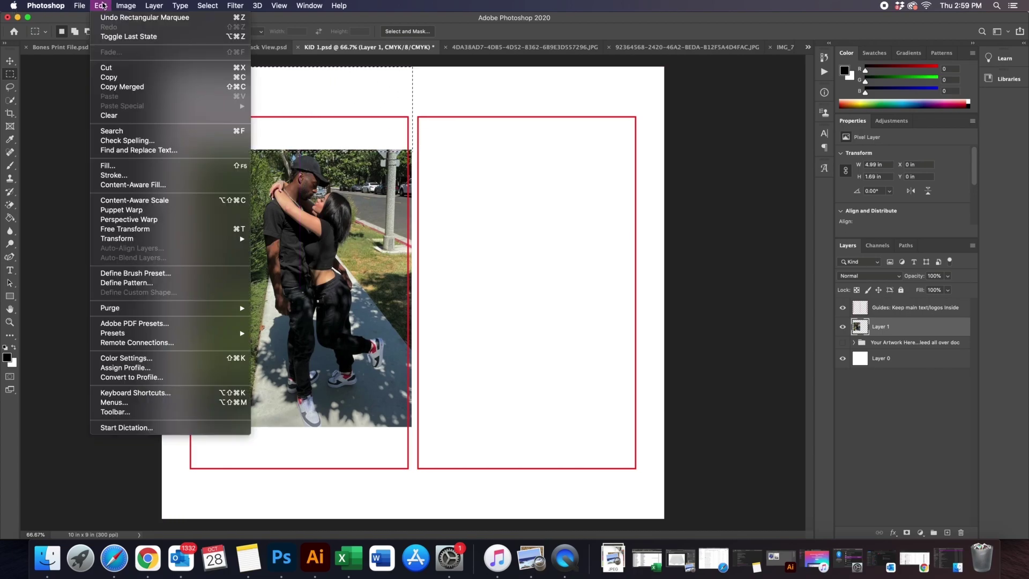
{"action": "left_click", "coordinate": [136, 168]}
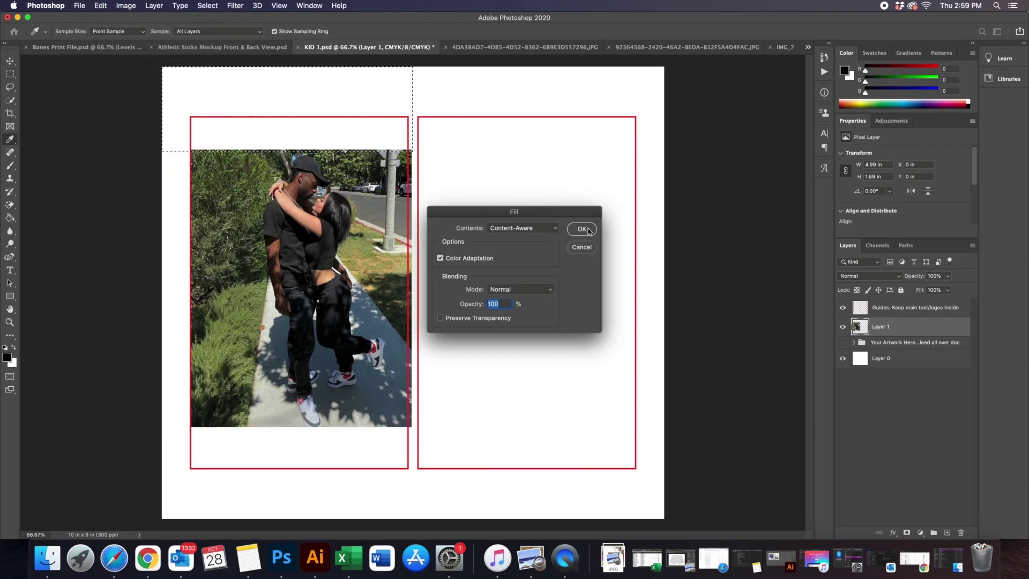
{"action": "left_click", "coordinate": [588, 230]}
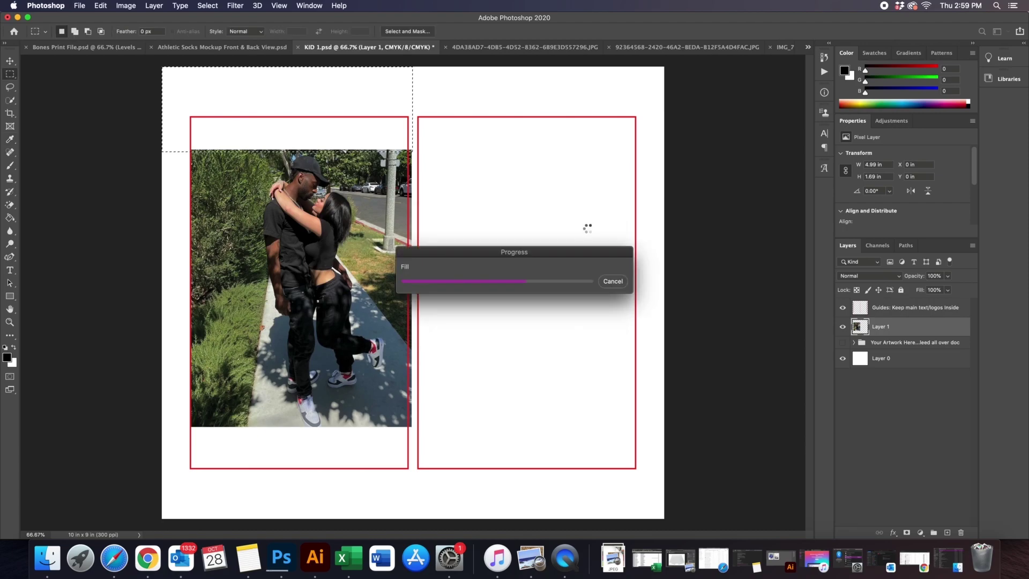
- Fill the blank strips beside and below the left photo with Content-Aware so the background covers the canvas's left half
{"action": "left_click_drag", "start_coordinate": [154, 146], "coordinate": [199, 427]}
{"action": "left_click", "coordinate": [100, 5]}
{"action": "left_click", "coordinate": [237, 166]}
{"action": "left_click", "coordinate": [587, 230]}
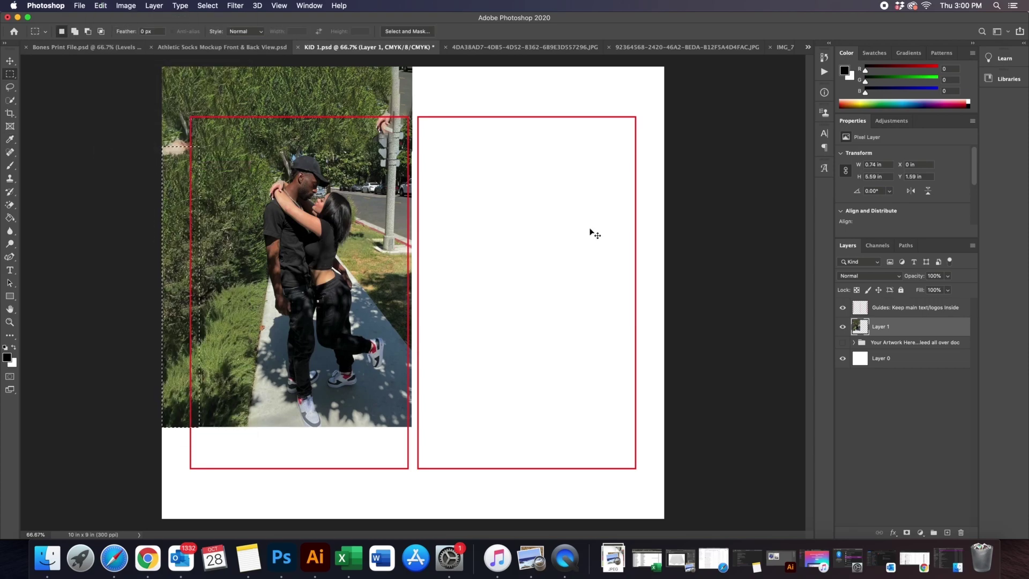
{"action": "left_click_drag", "start_coordinate": [162, 420], "coordinate": [412, 518]}
{"action": "key", "text": "shift+F5"}
{"action": "left_click", "coordinate": [584, 228]}
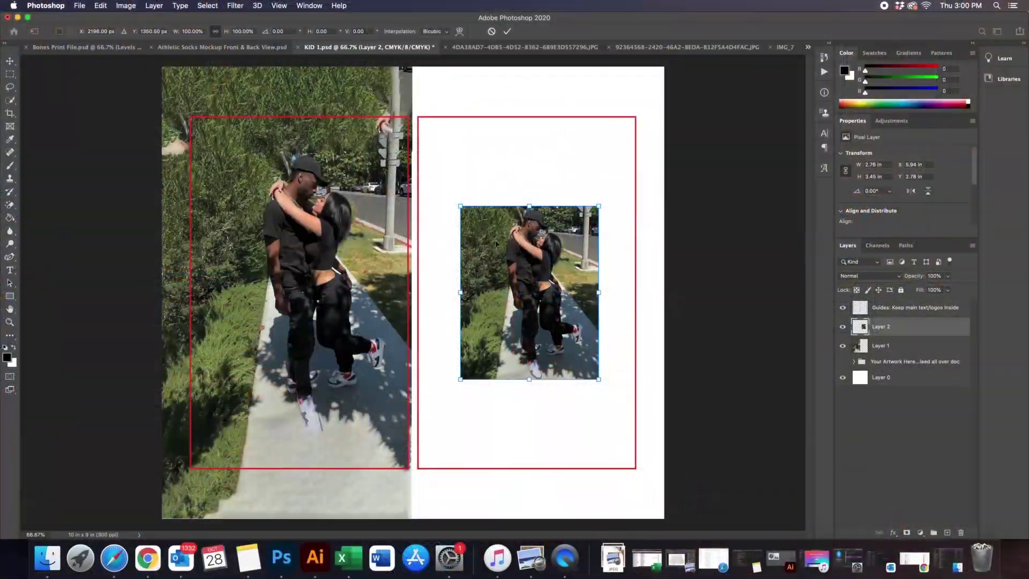
- Enlarge the second copy of the couple's photo to about 4.97 × 6.21 in so it spans the right guide box
{"action": "left_click_drag", "start_coordinate": [458, 202], "coordinate": [403, 134]}
{"action": "left_click_drag", "start_coordinate": [600, 381], "coordinate": [627, 454]}
{"action": "left_click_drag", "start_coordinate": [582, 326], "coordinate": [580, 344]}
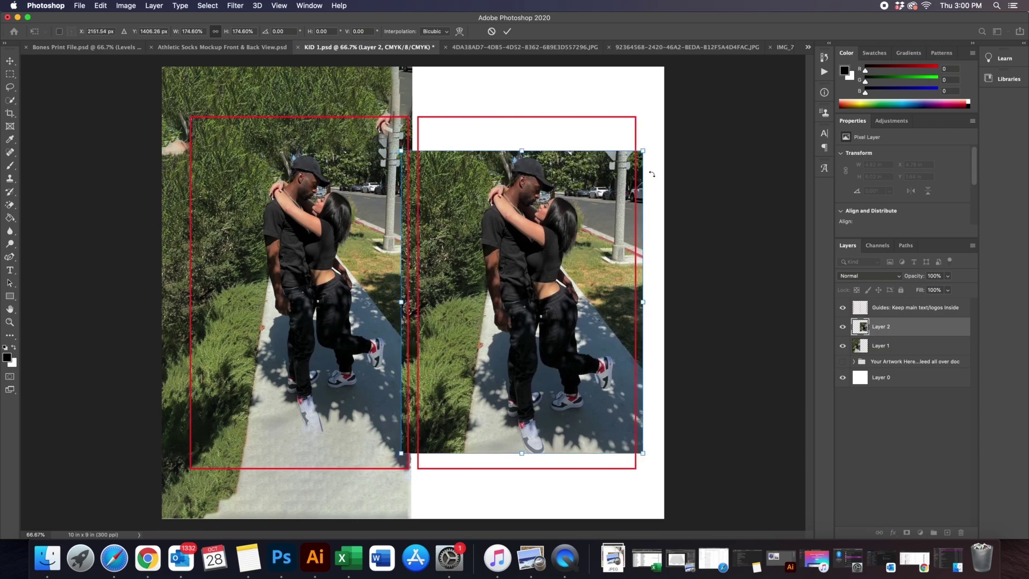
{"action": "mouse_move", "coordinate": [647, 152]}
{"action": "left_mouse_down"}
{"action": "mouse_move", "coordinate": [662, 141]}
{"action": "mouse_move", "coordinate": [660, 150]}
{"action": "left_mouse_up"}
{"action": "key", "text": "Return"}
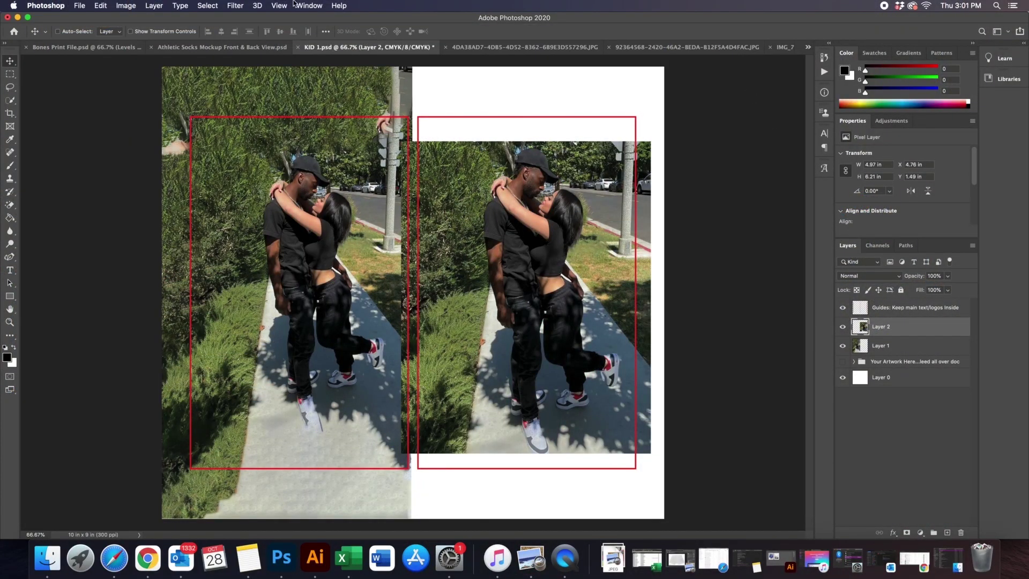
- Show the Actions list and start recording
{"action": "left_click", "coordinate": [309, 7]}
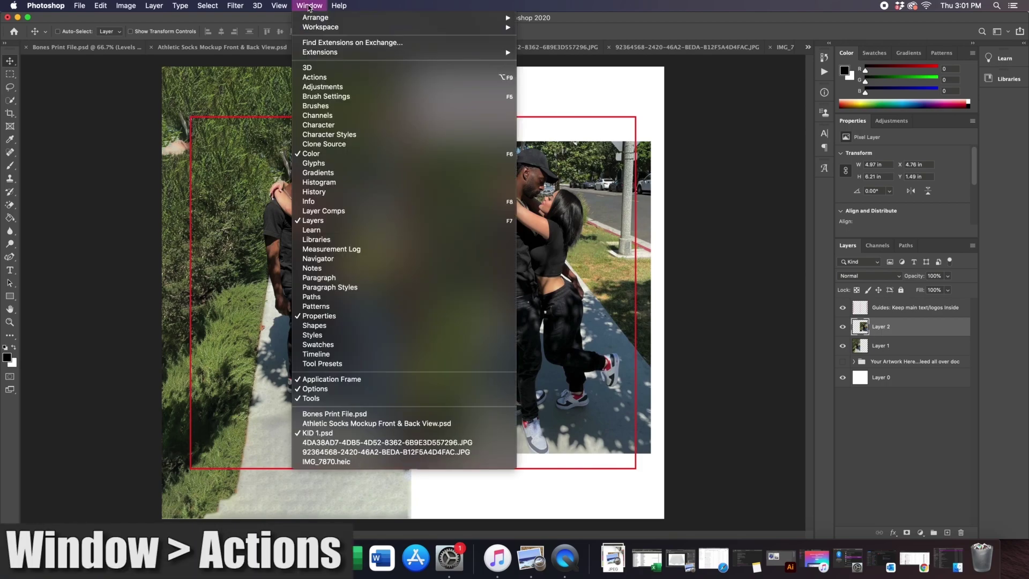
{"action": "left_click", "coordinate": [332, 78]}
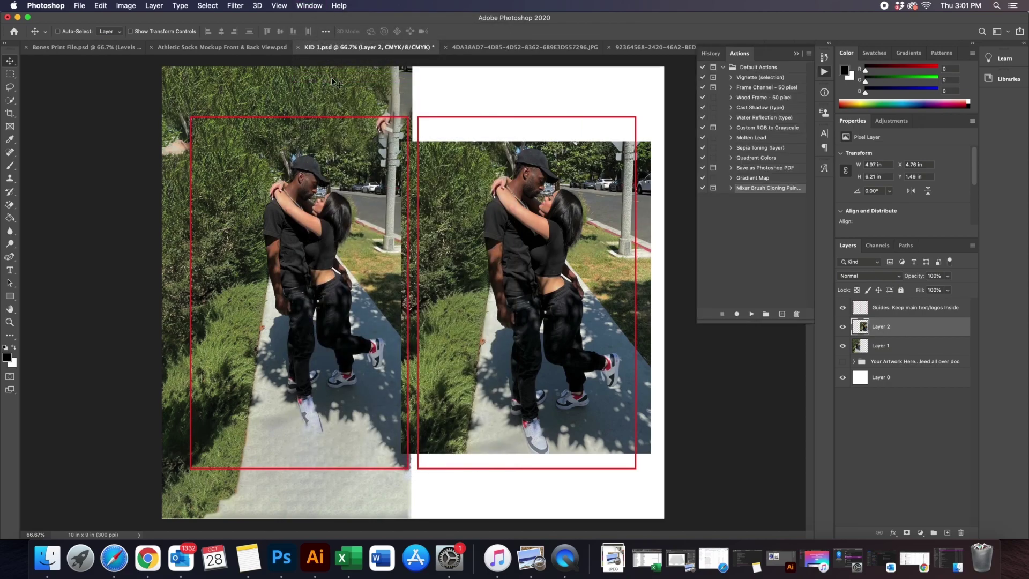
{"action": "left_click", "coordinate": [737, 315]}
- Fill an area about 5.31 × 1.56 in above the right photo with Content-Aware, and stop the recording
{"action": "left_click", "coordinate": [11, 78]}
{"action": "left_click_drag", "start_coordinate": [397, 66], "coordinate": [675, 145]}
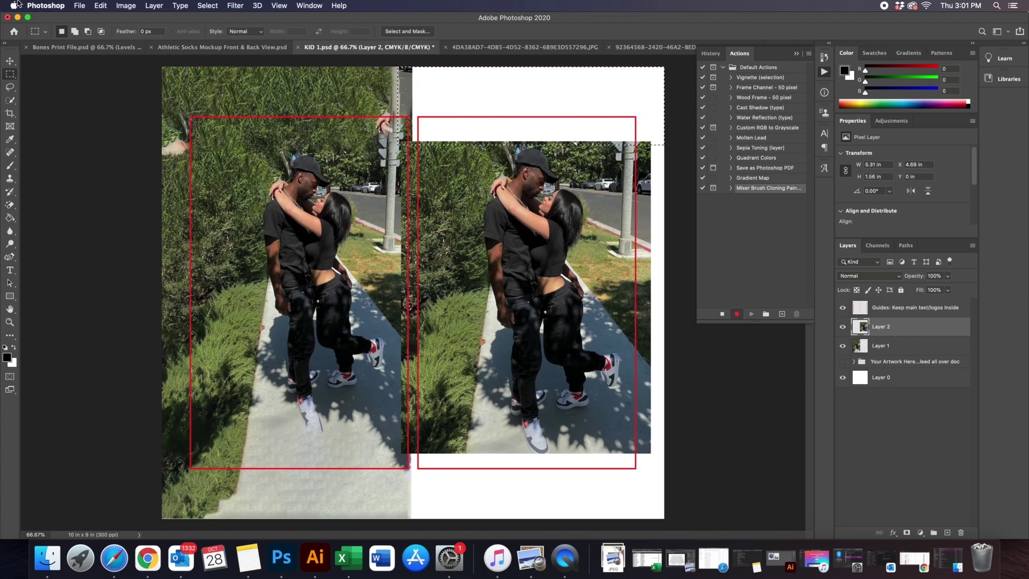
{"action": "left_click", "coordinate": [100, 6]}
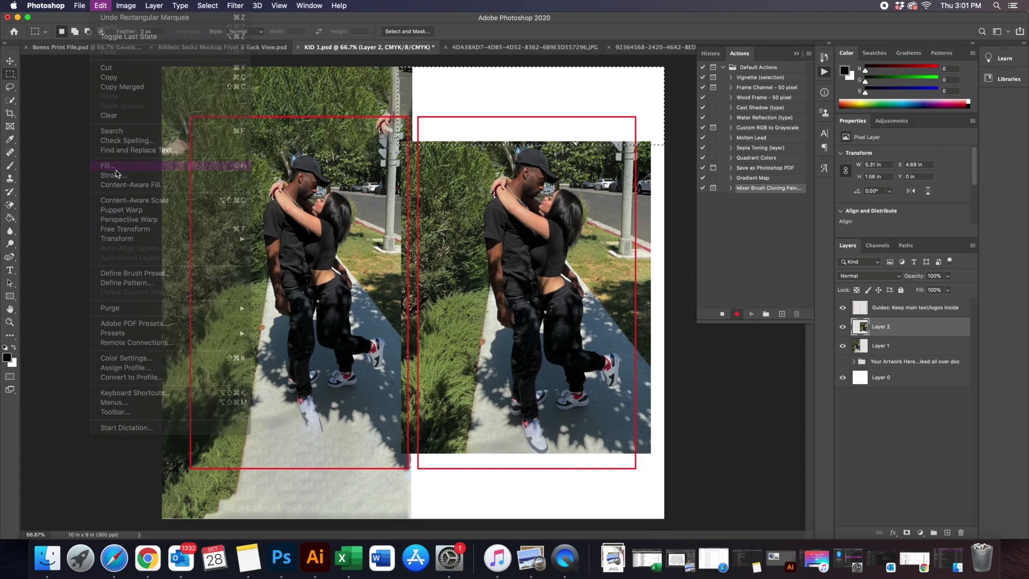
{"action": "left_click", "coordinate": [116, 169]}
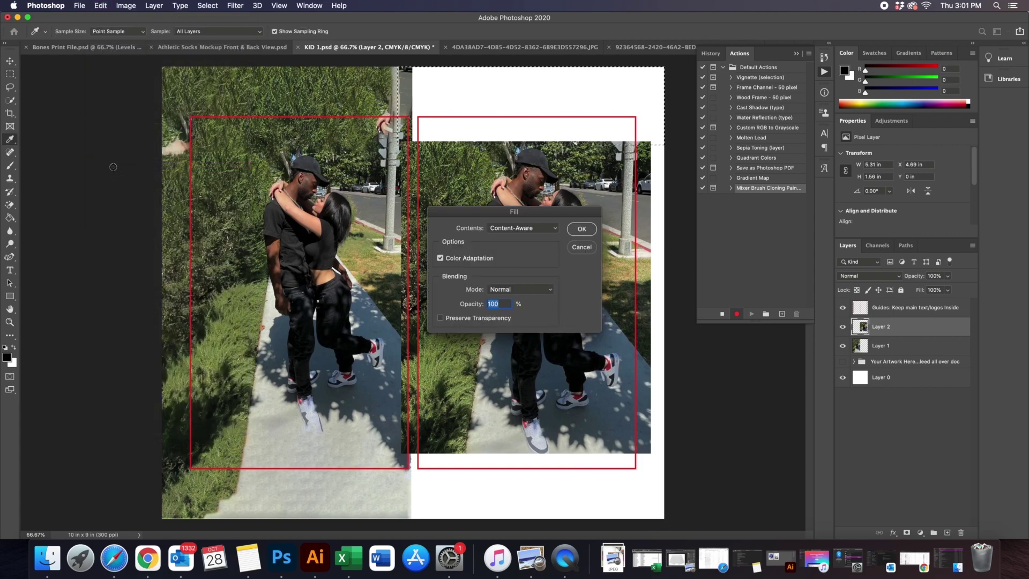
{"action": "left_click", "coordinate": [582, 230]}
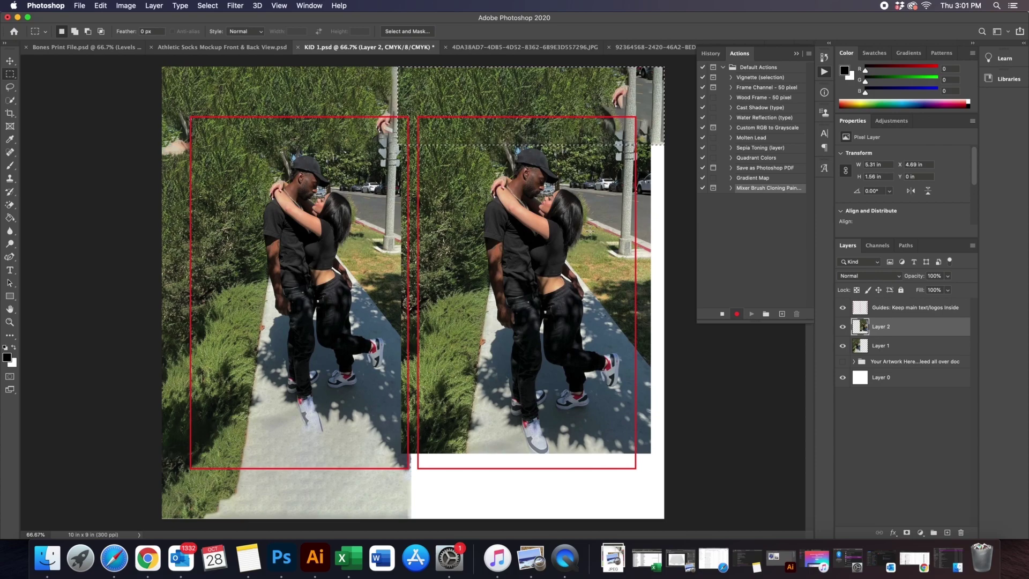
{"action": "left_click", "coordinate": [723, 315]}
- Create an action named Content Aware in the Default Actions set with function key F5, and start recording it
{"action": "left_click", "coordinate": [782, 314]}
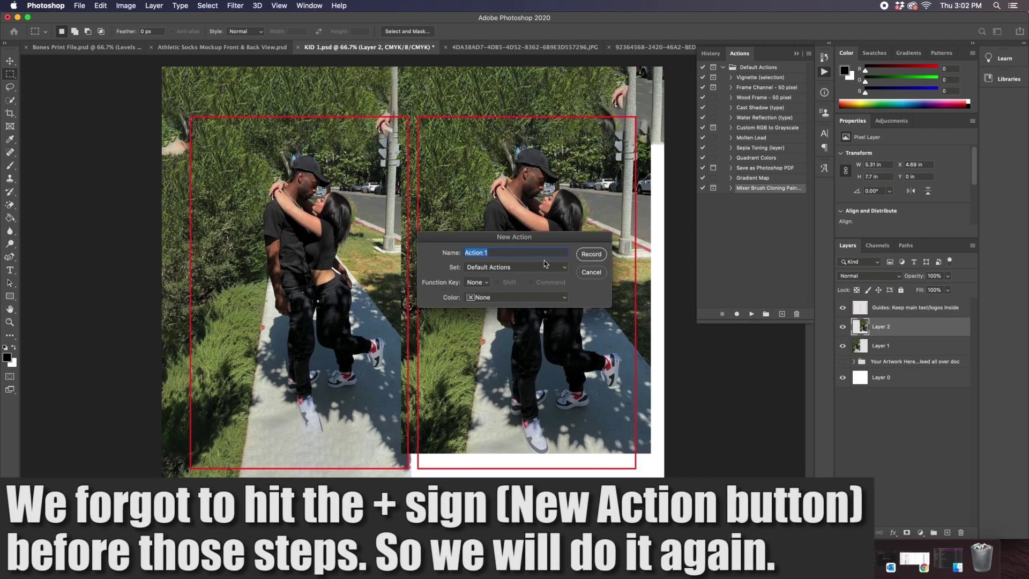
{"action": "type", "text": "cON"}
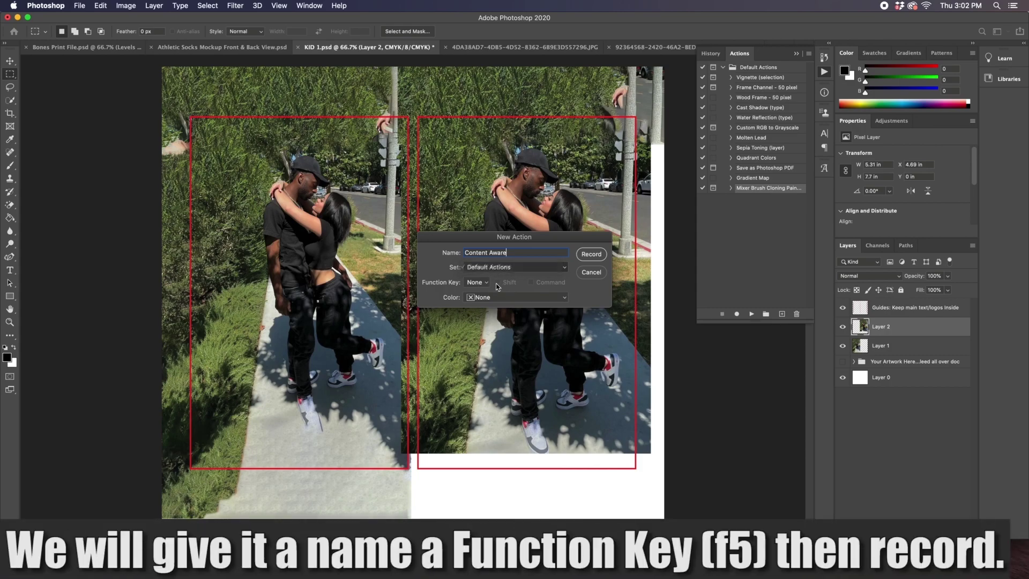
{"action": "left_click", "coordinate": [477, 282]}
{"action": "left_click", "coordinate": [477, 330]}
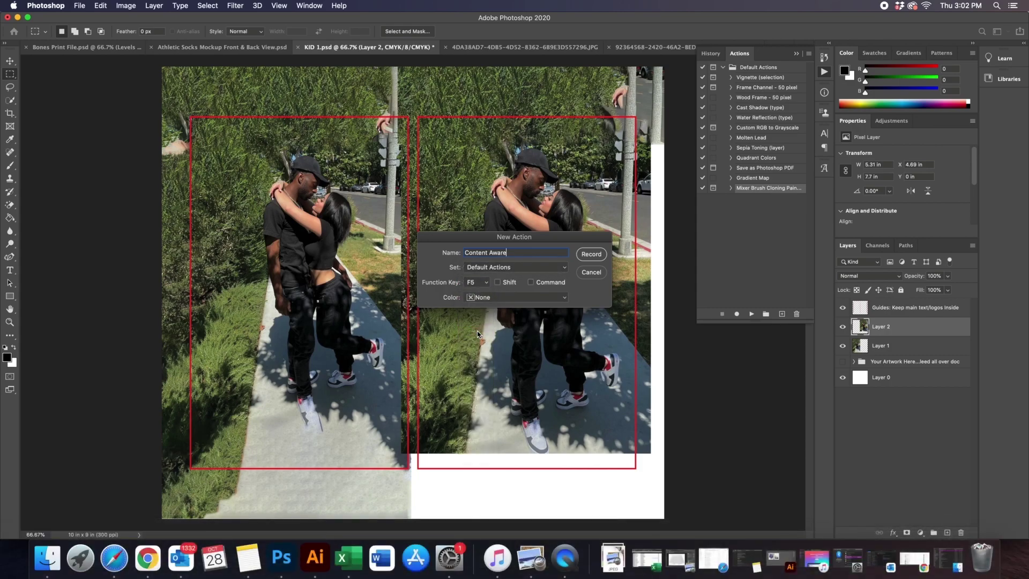
{"action": "left_click", "coordinate": [584, 255]}
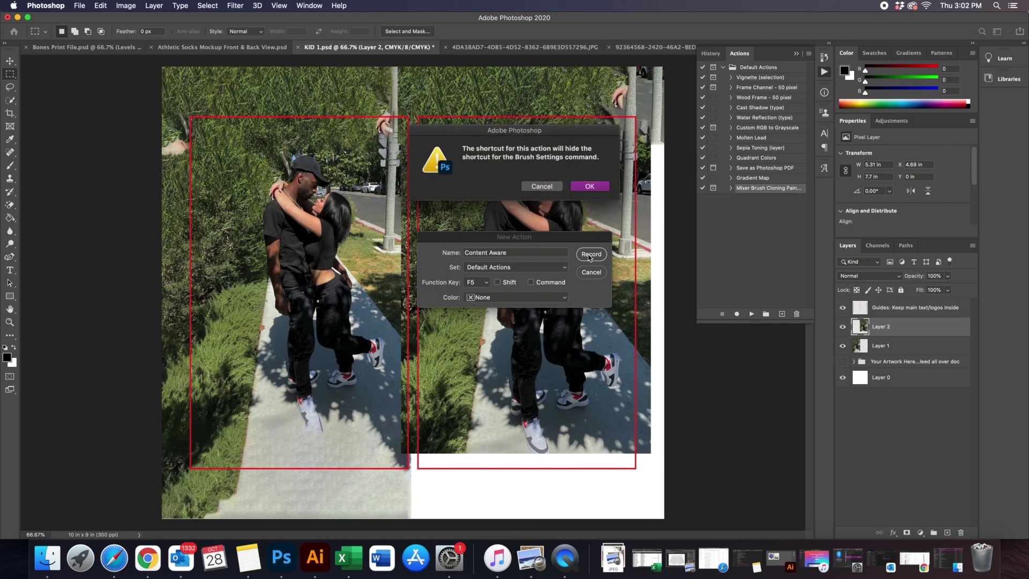
{"action": "left_click", "coordinate": [591, 187]}
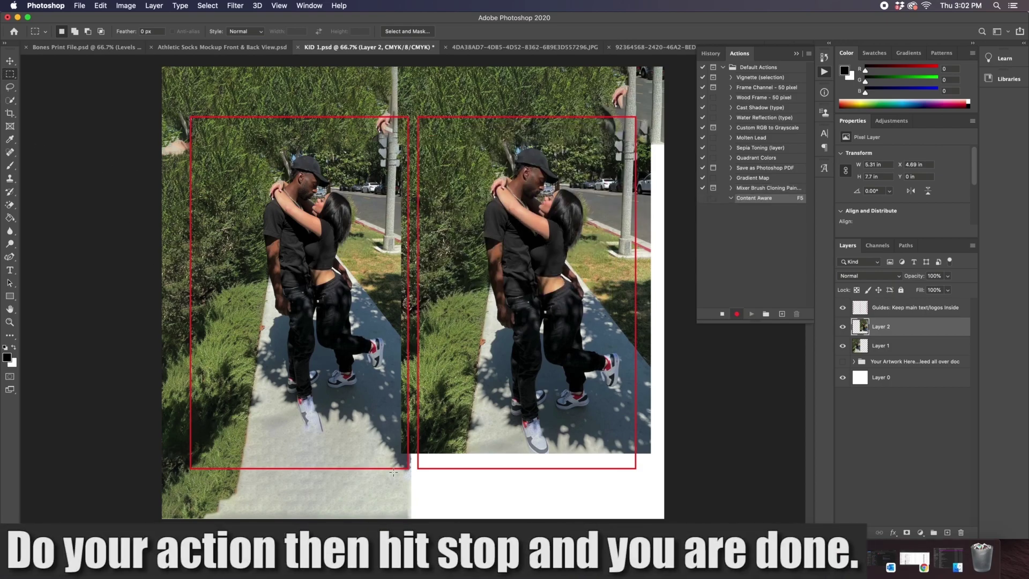
- Record a Content-Aware fill of the blank area about 5.09 × 1.39 in below the right photo
{"action": "left_click_drag", "start_coordinate": [407, 451], "coordinate": [665, 518]}
{"action": "left_click", "coordinate": [100, 5]}
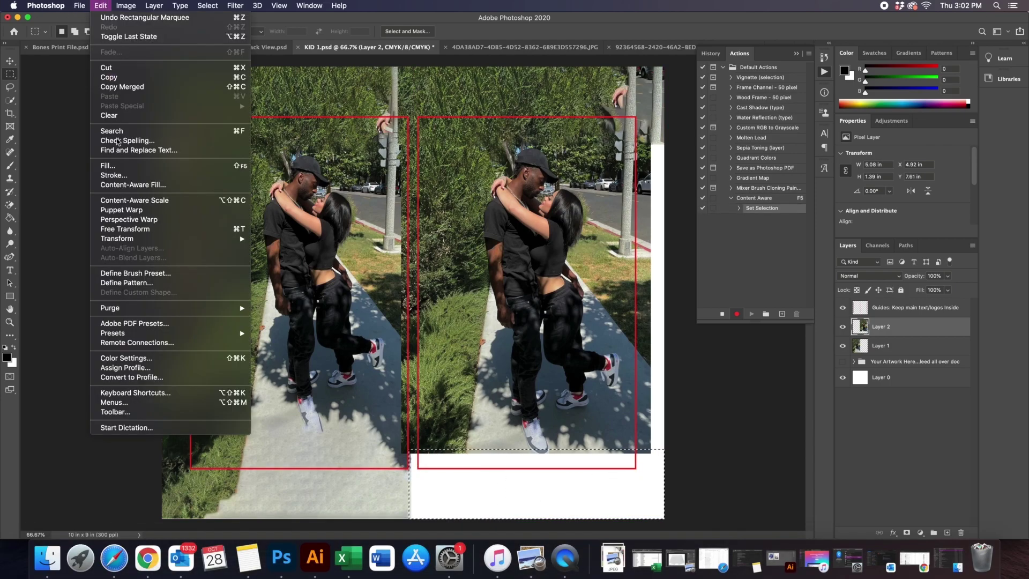
{"action": "left_click", "coordinate": [123, 170]}
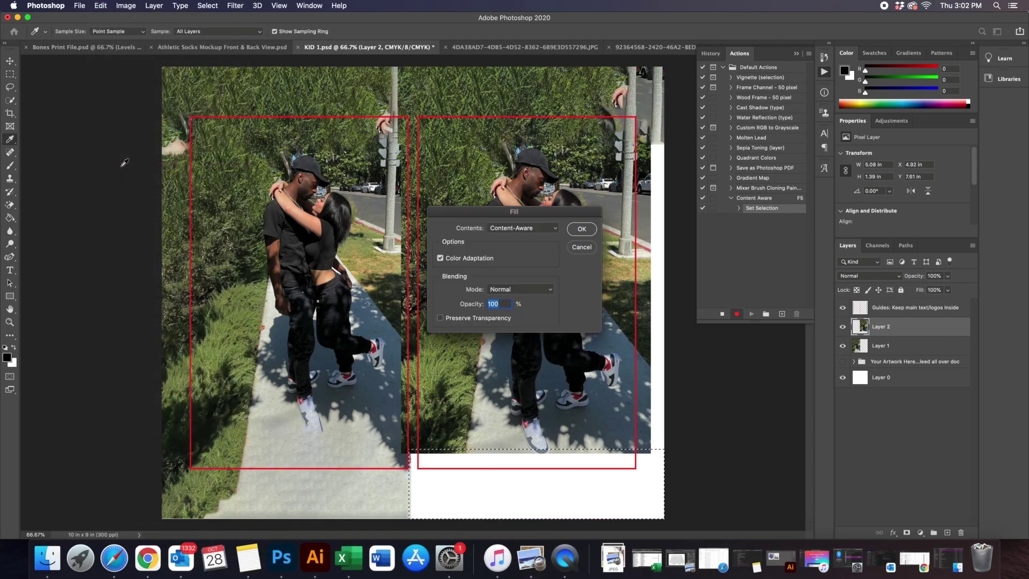
{"action": "left_click", "coordinate": [582, 229]}
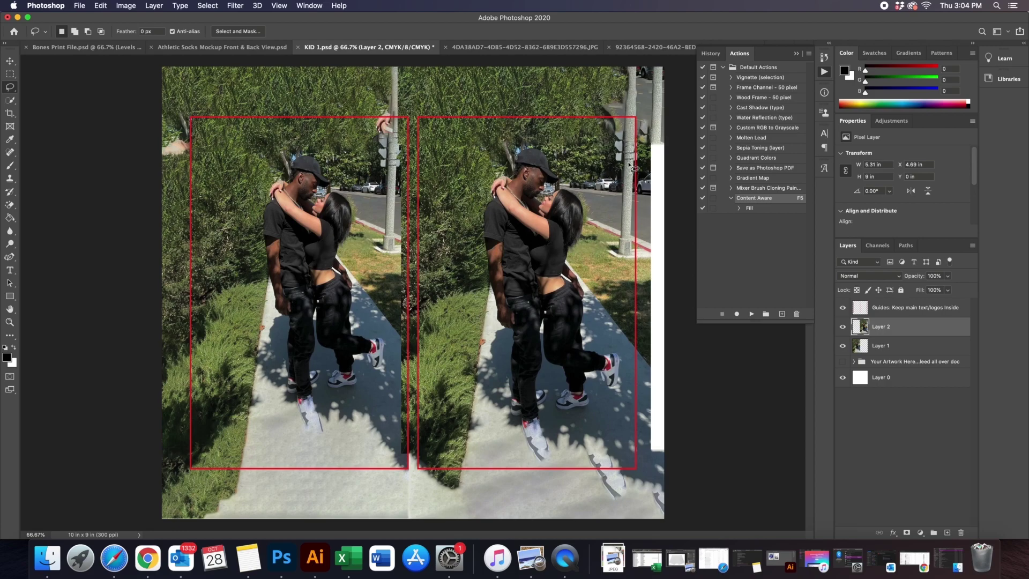
- Fill the remaining white strip along the canvas's right edge using the Content Aware action, and clear the selection
{"action": "left_click", "coordinate": [14, 76]}
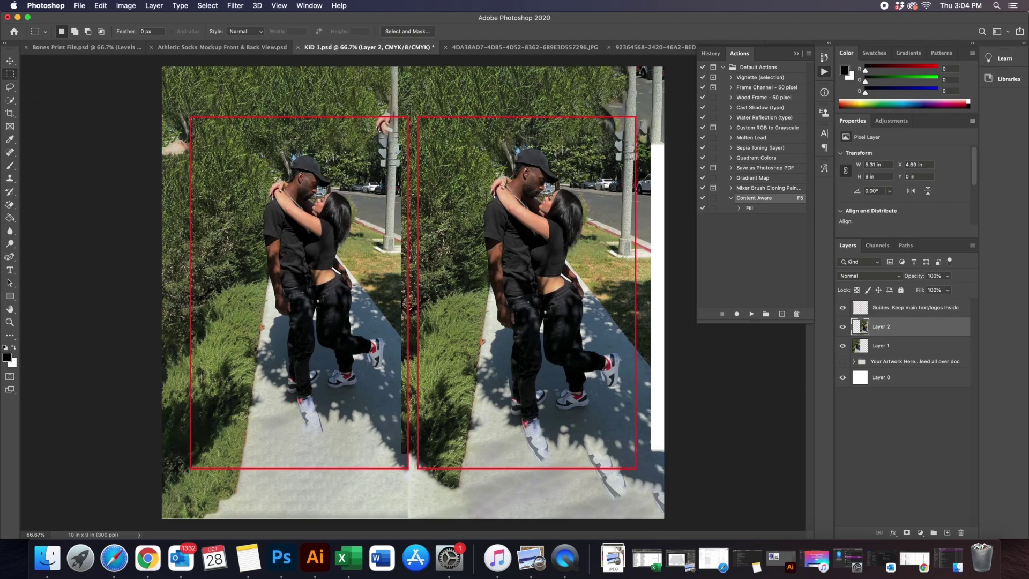
{"action": "mouse_move", "coordinate": [647, 132]}
{"action": "left_mouse_down"}
{"action": "mouse_move", "coordinate": [665, 386]}
{"action": "mouse_move", "coordinate": [680, 457]}
{"action": "left_mouse_up"}
{"action": "key", "text": "F5"}
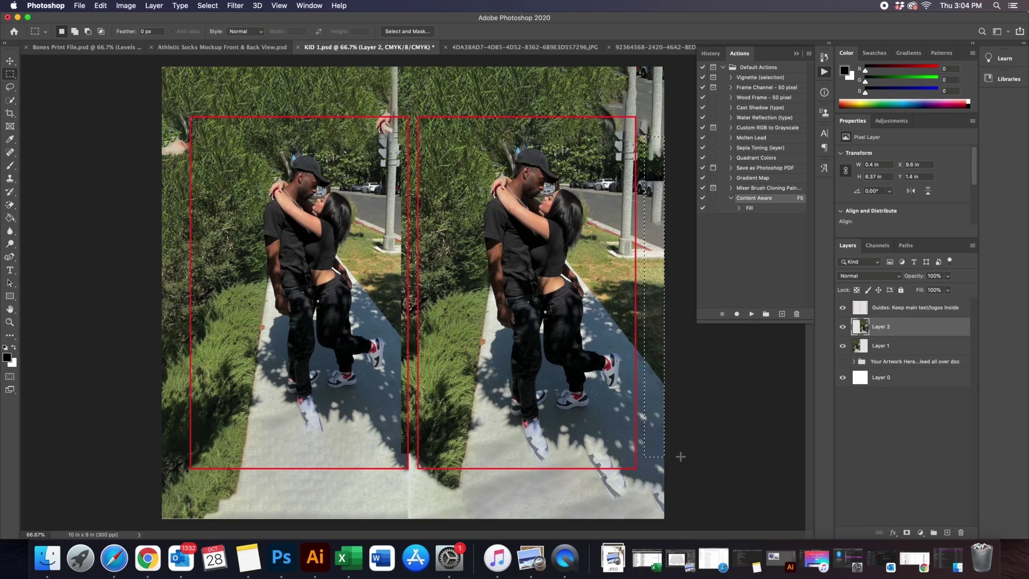
{"action": "left_click", "coordinate": [681, 457]}
- Lasso the duplicated shoe fragments on the pavement below the right photo and replace them using the Content Aware action
{"action": "left_click", "coordinate": [10, 87]}
{"action": "mouse_move", "coordinate": [634, 469]}
{"action": "left_mouse_down"}
{"action": "mouse_move", "coordinate": [575, 454]}
{"action": "mouse_move", "coordinate": [591, 501]}
{"action": "mouse_move", "coordinate": [650, 485]}
{"action": "mouse_move", "coordinate": [637, 469]}
{"action": "left_mouse_up"}
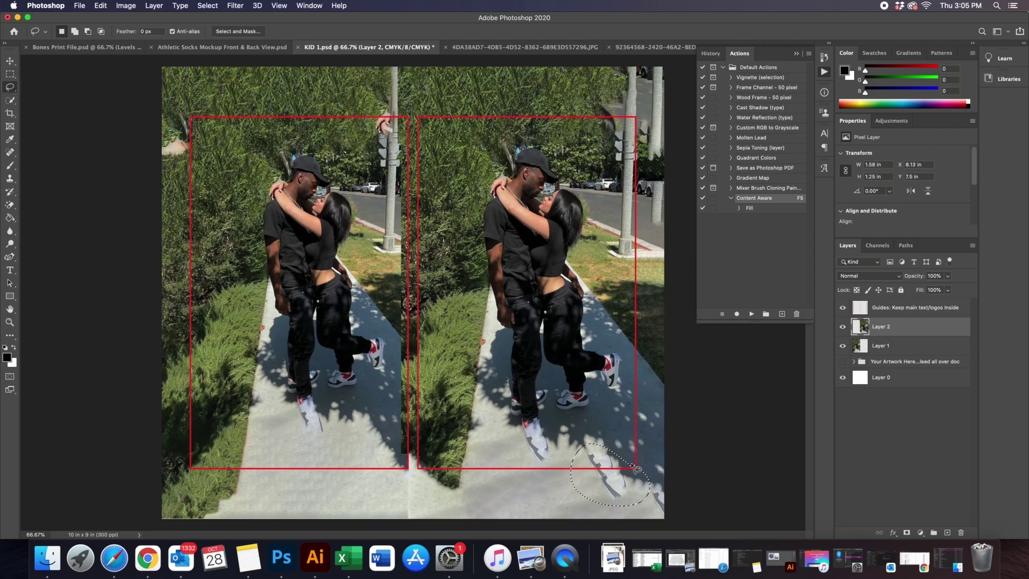
{"action": "key", "text": "F5"}
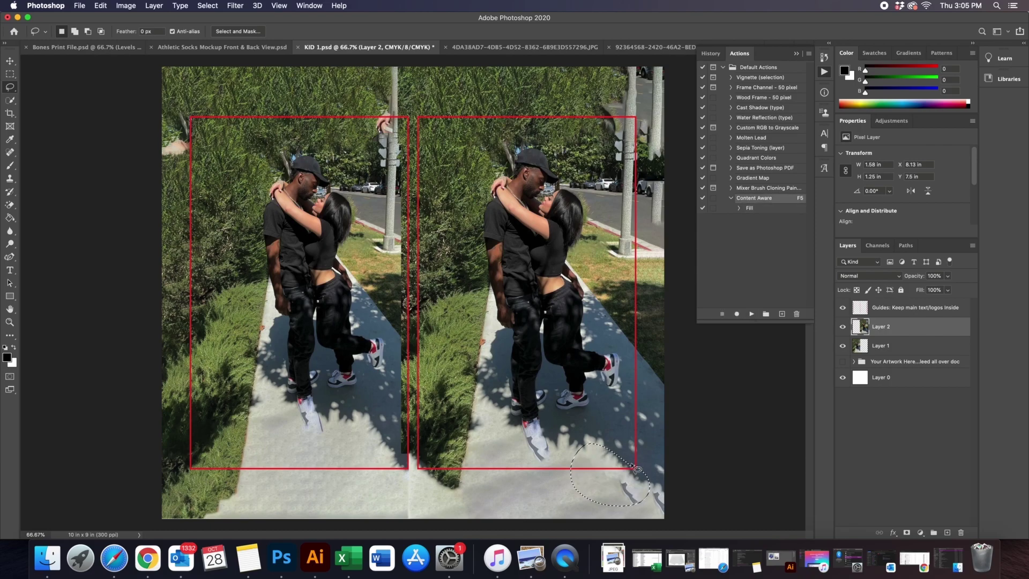
{"action": "key", "text": "super+d"}
{"action": "mouse_move", "coordinate": [620, 464]}
{"action": "left_mouse_down"}
{"action": "mouse_move", "coordinate": [607, 512]}
{"action": "mouse_move", "coordinate": [633, 478]}
{"action": "left_mouse_up"}
{"action": "key", "text": "F5"}
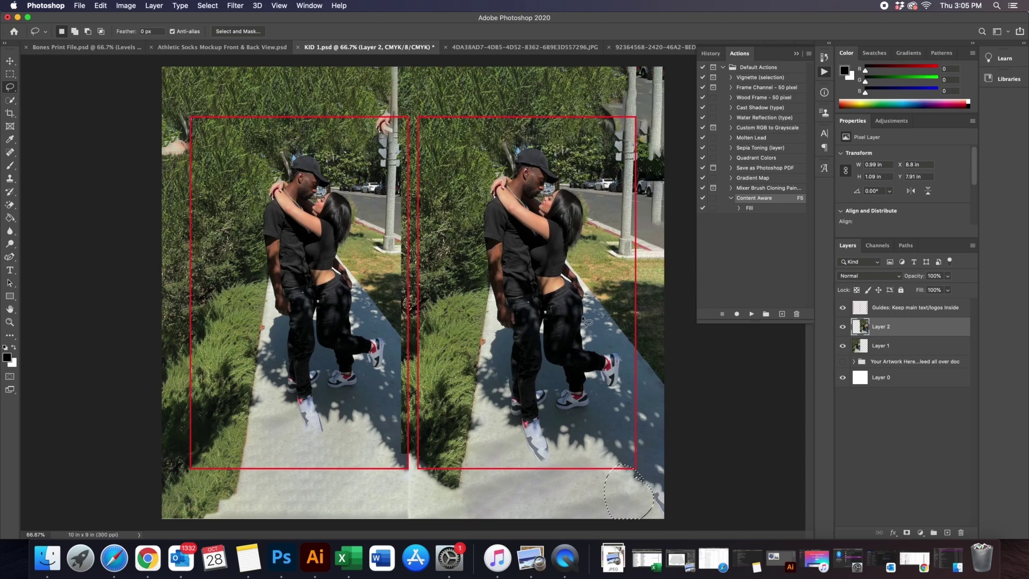
{"action": "key", "text": "super+d"}
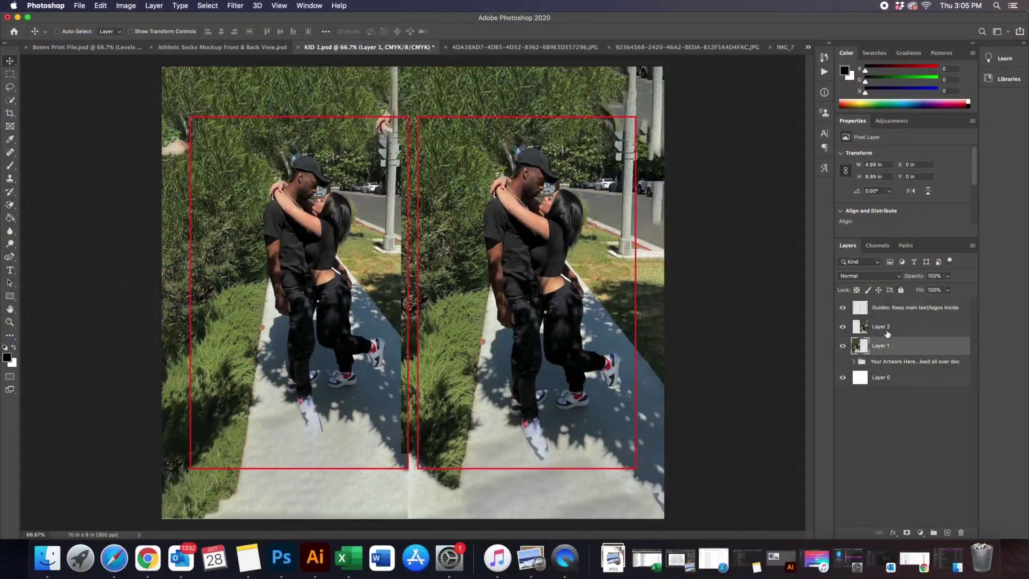
- Set up the Clone Stamp on Layer 1 with a 200 px brush and a harder edge
{"action": "left_click", "coordinate": [885, 330]}
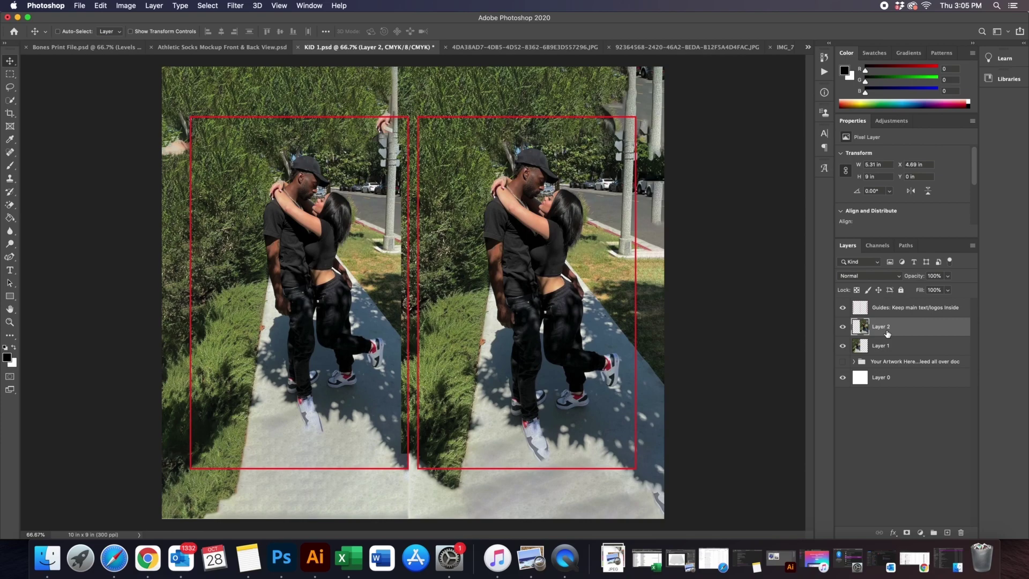
{"action": "left_click", "coordinate": [885, 346]}
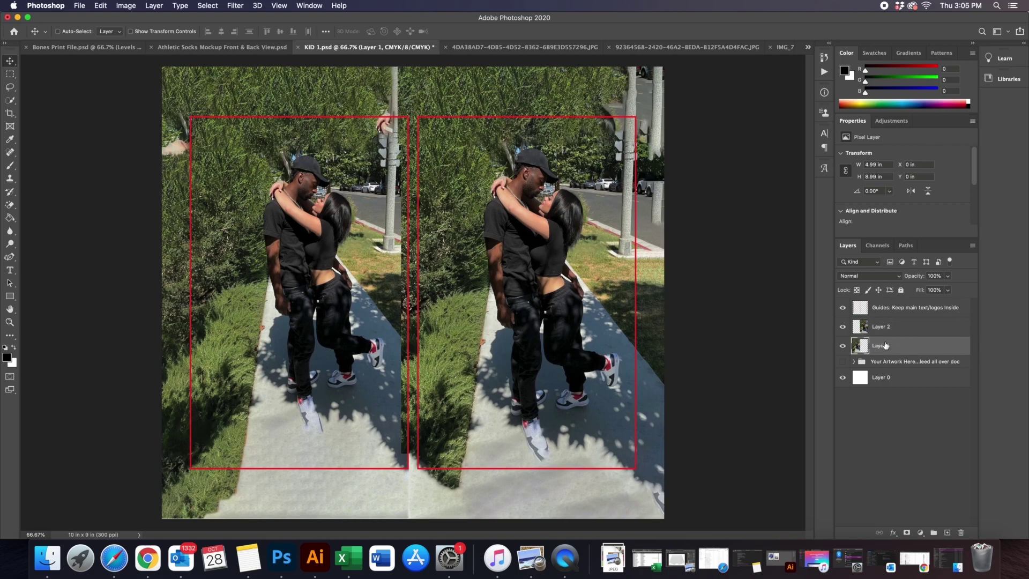
{"action": "left_click", "coordinate": [8, 180]}
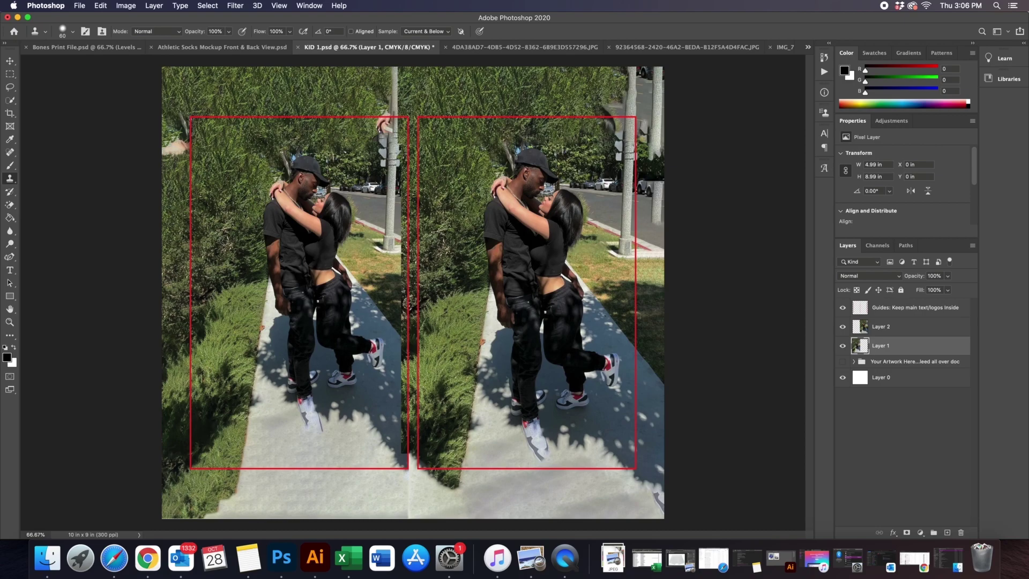
{"action": "key", "text": "bracketright"}
{"action": "key", "text": "bracketright"}
{"action": "key", "text": "bracketright"}
{"action": "key", "text": "bracketright"}
{"action": "key", "text": "bracketright"}
{"action": "key", "text": "bracketright"}
{"action": "key", "text": "bracketright"}
{"action": "key", "text": "bracketright"}
{"action": "key", "text": "bracketright"}
{"action": "left_click", "coordinate": [69, 36]}
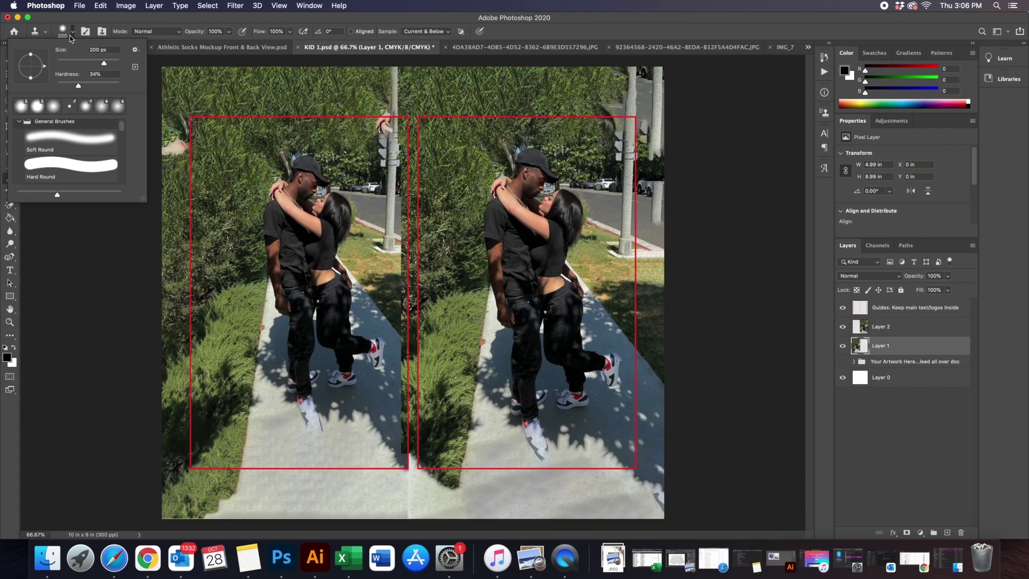
{"action": "left_click_drag", "start_coordinate": [78, 85], "coordinate": [103, 86]}
{"action": "left_click_drag", "start_coordinate": [103, 86], "coordinate": [93, 85]}
{"action": "left_click", "coordinate": [73, 33]}
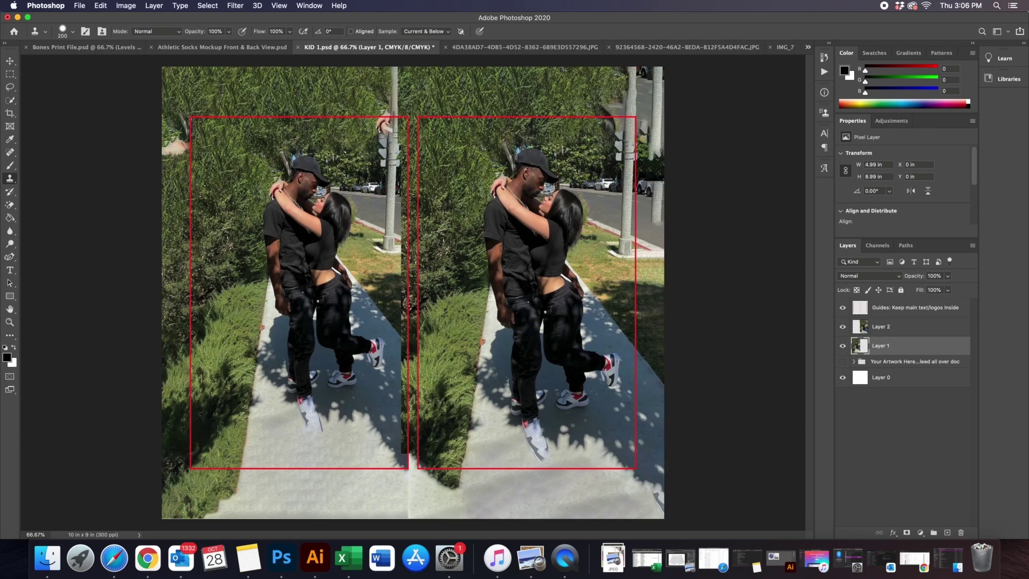
{"action": "scroll", "coordinate": [345, 126], "scroll_direction": "down", "scroll_amount": 3}
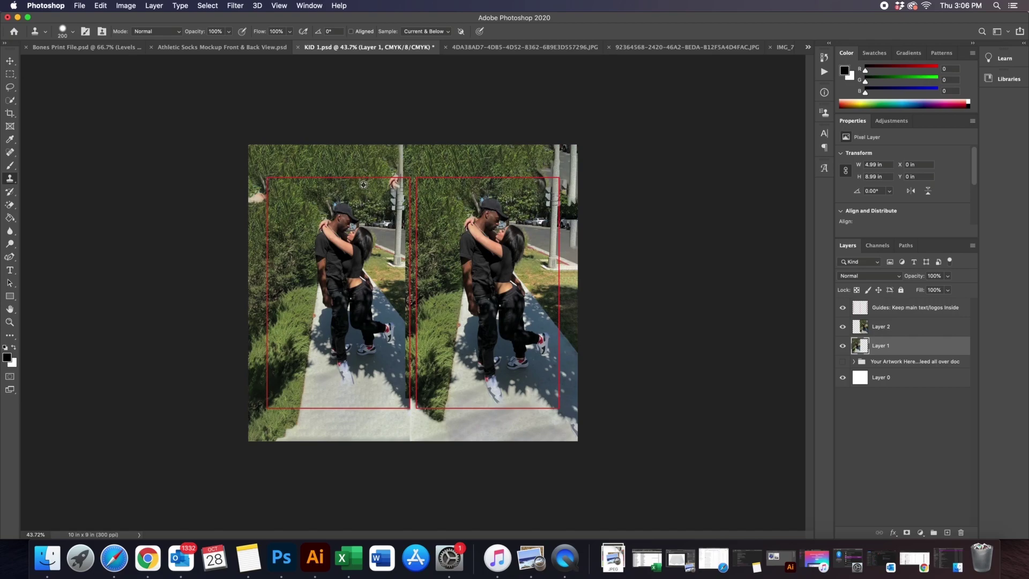
{"action": "scroll", "coordinate": [394, 200], "scroll_direction": "up", "scroll_amount": 3}
{"action": "scroll", "coordinate": [373, 210], "scroll_direction": "up", "scroll_amount": 3}
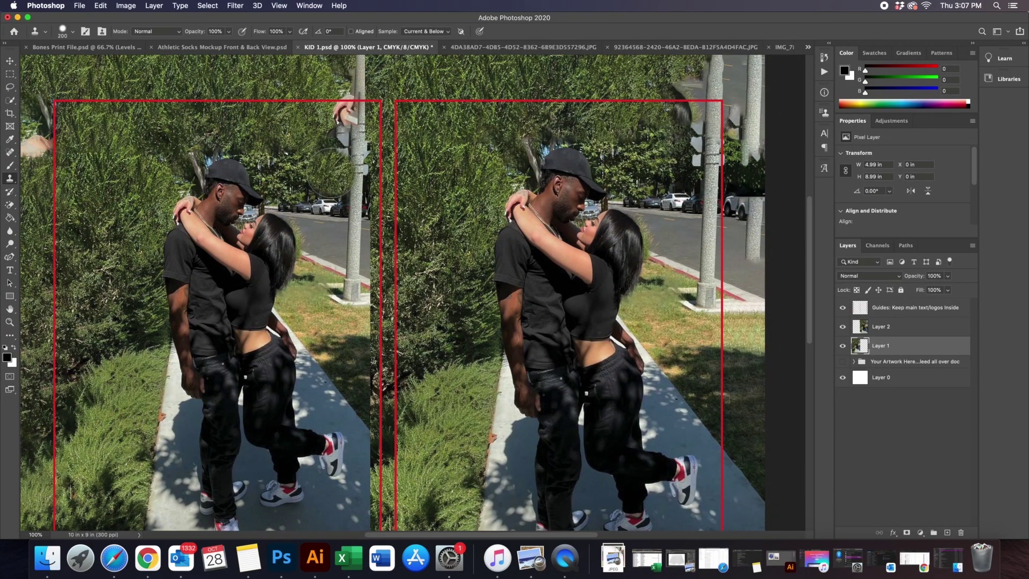
- Clone foliage over the stray hand and upper pole in the left photo, and road over its lower section with a 125 px brush
{"action": "mouse_move", "coordinate": [331, 173]}
{"action": "left_mouse_down"}
{"action": "mouse_move", "coordinate": [354, 158]}
{"action": "mouse_move", "coordinate": [360, 121]}
{"action": "left_mouse_up"}
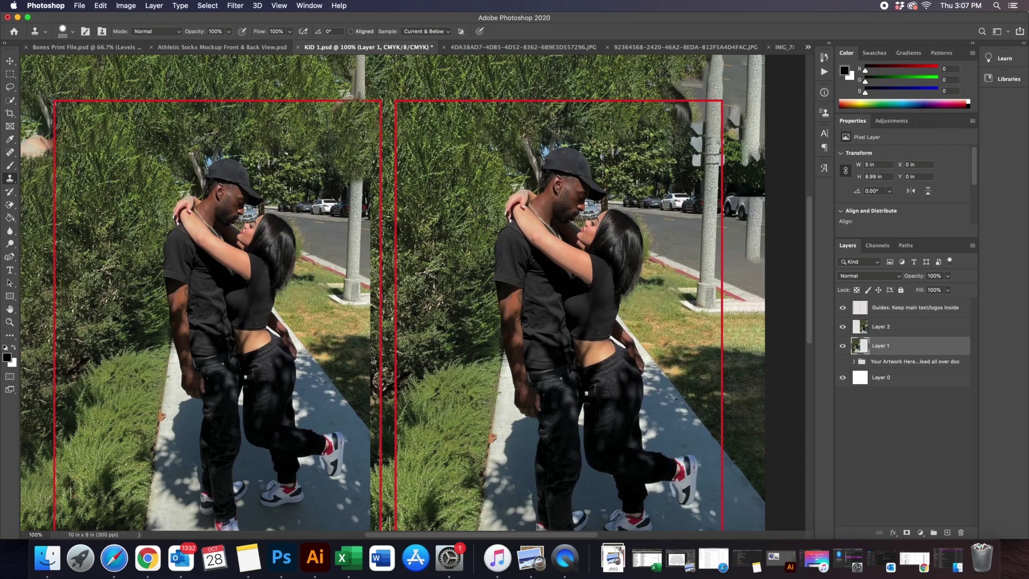
{"action": "left_click_drag", "start_coordinate": [328, 153], "coordinate": [339, 119]}
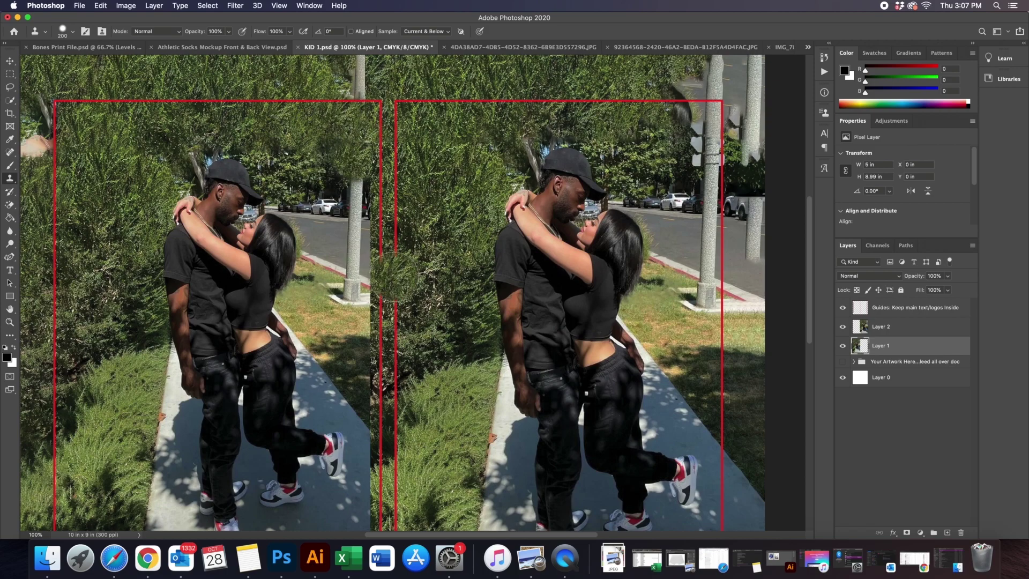
{"action": "key", "text": "bracketleft"}
{"action": "key", "text": "bracketleft"}
{"action": "key", "text": "bracketleft"}
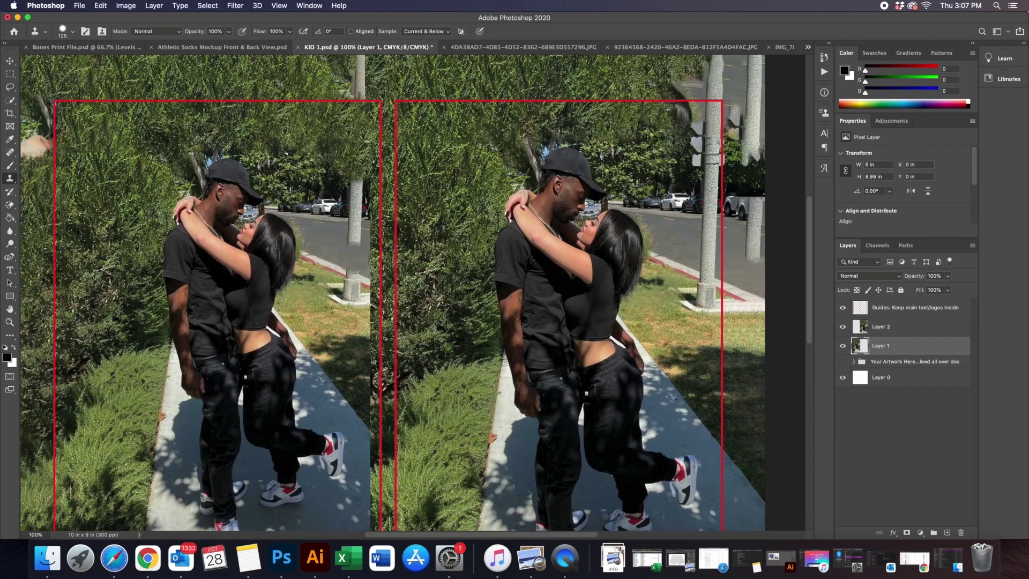
{"action": "mouse_move", "coordinate": [353, 255]}
{"action": "left_mouse_down"}
{"action": "mouse_move", "coordinate": [355, 231]}
{"action": "mouse_move", "coordinate": [333, 247]}
{"action": "mouse_move", "coordinate": [347, 279]}
{"action": "mouse_move", "coordinate": [340, 227]}
{"action": "left_mouse_up"}
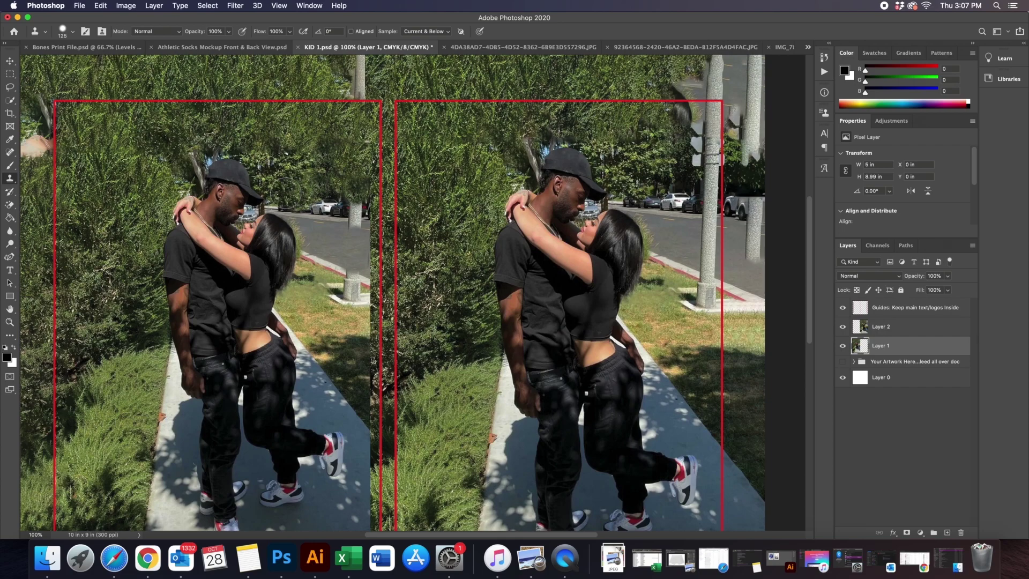
- Clone the tree line over the parked cars and remaining pole fragment along the road in the left photo
{"action": "left_click_drag", "start_coordinate": [303, 202], "coordinate": [325, 207]}
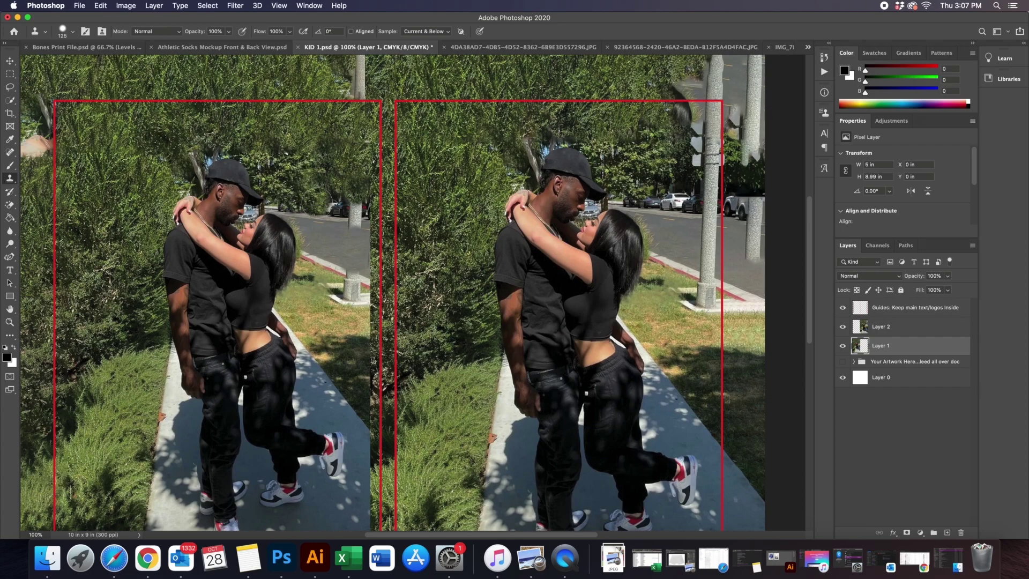
{"action": "left_click", "coordinate": [315, 187], "text": "alt"}
{"action": "left_click", "coordinate": [335, 208]}
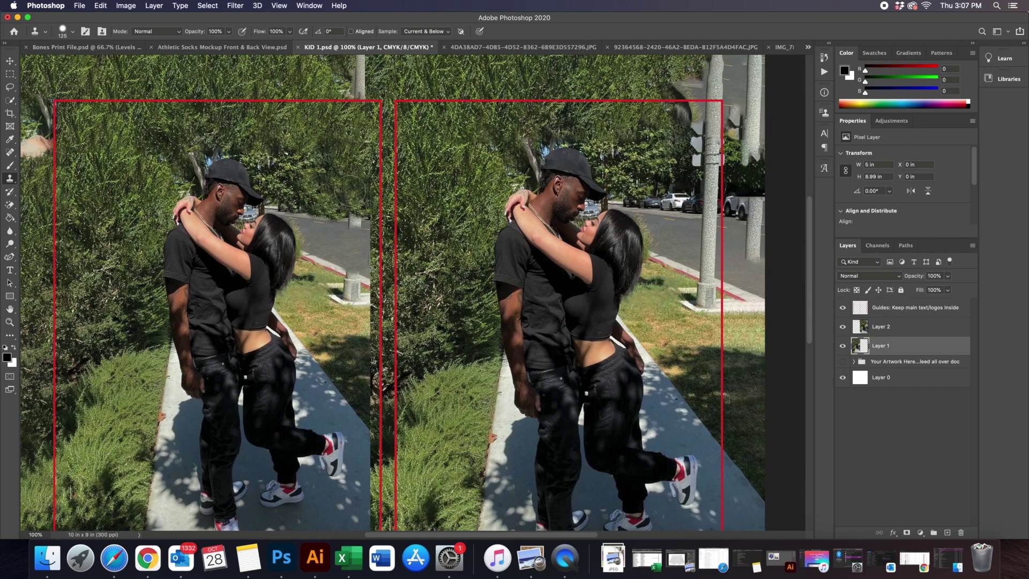
{"action": "left_click_drag", "start_coordinate": [354, 205], "coordinate": [354, 216]}
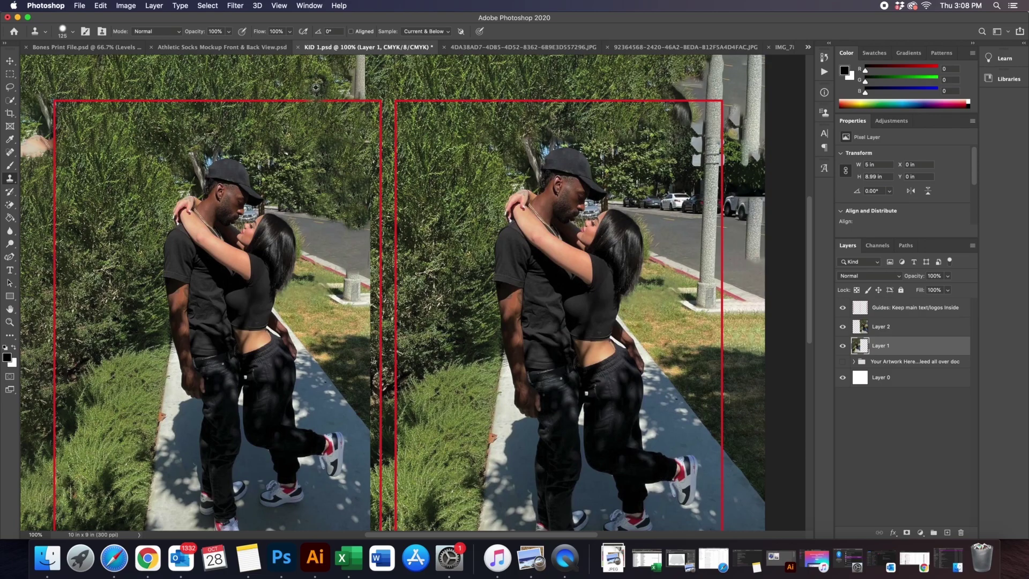
- Clone foliage, road and grass over the light poles and parked cars behind the couple in the right photo
{"action": "scroll", "coordinate": [354, 89], "scroll_direction": "up", "scroll_amount": 3}
{"action": "scroll", "coordinate": [321, 118], "scroll_direction": "down", "scroll_amount": 2}
{"action": "key", "text": "super+0"}
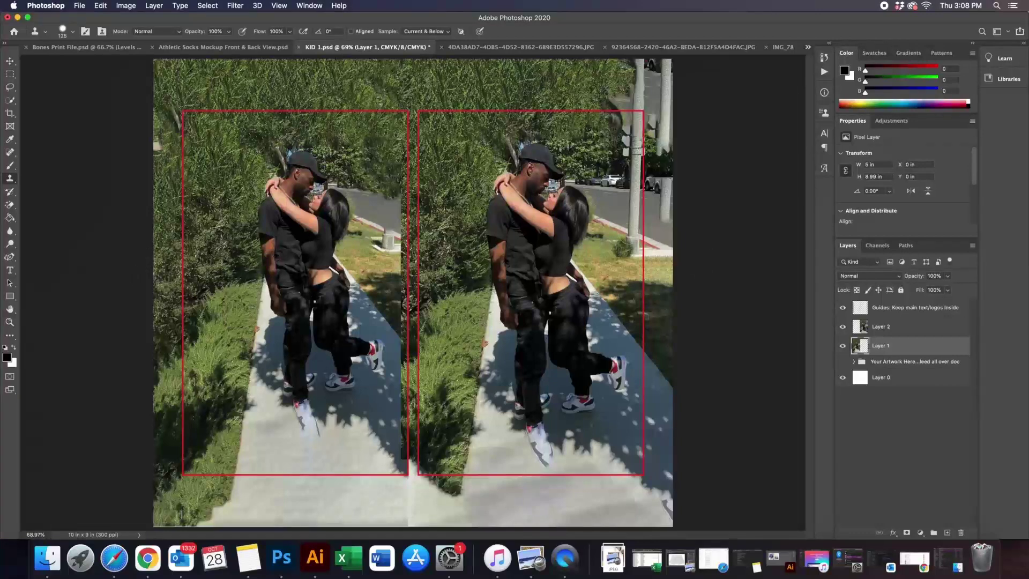
{"action": "left_click", "coordinate": [894, 328]}
{"action": "key", "text": "]"}
{"action": "key", "text": "]"}
{"action": "key", "text": "]"}
{"action": "mouse_move", "coordinate": [606, 126]}
{"action": "left_mouse_down"}
{"action": "mouse_move", "coordinate": [616, 128]}
{"action": "mouse_move", "coordinate": [638, 96]}
{"action": "mouse_move", "coordinate": [638, 156]}
{"action": "mouse_move", "coordinate": [654, 177]}
{"action": "mouse_move", "coordinate": [633, 200]}
{"action": "left_mouse_up"}
{"action": "key", "text": "["}
{"action": "key", "text": "["}
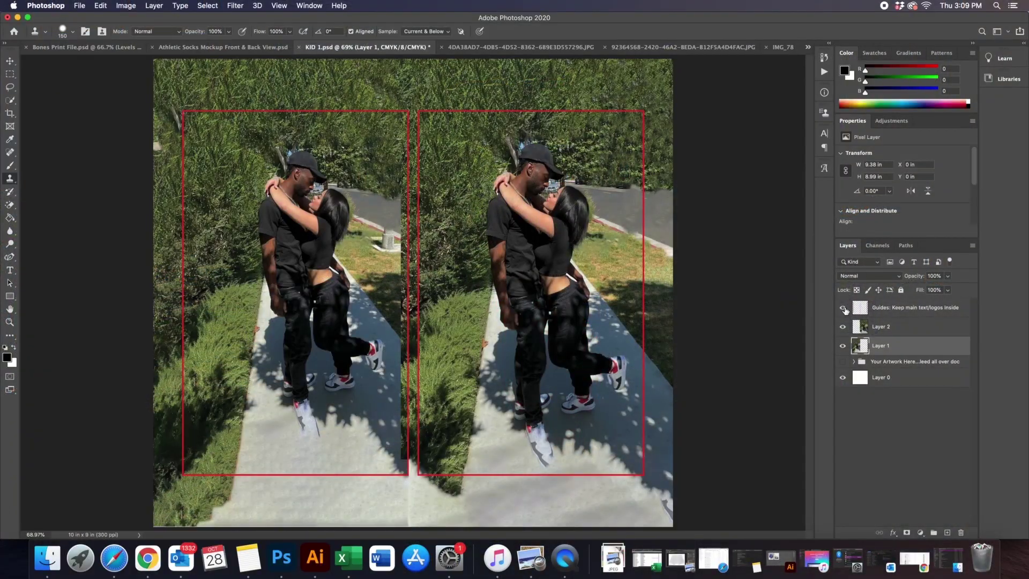
- Hide the guides layer and start saving the finished artwork with Save As
{"action": "left_click", "coordinate": [843, 308]}
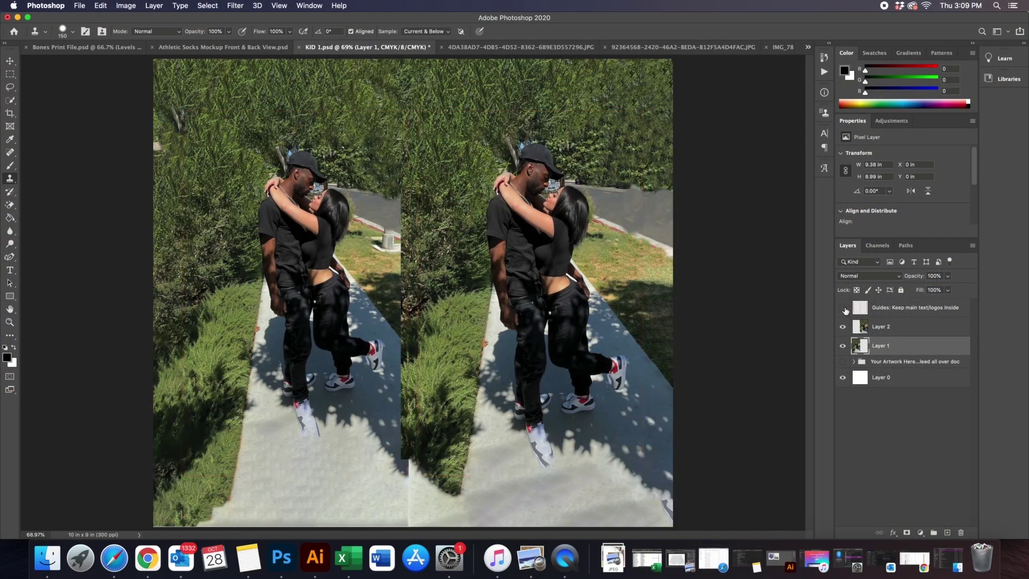
{"action": "left_click", "coordinate": [80, 7]}
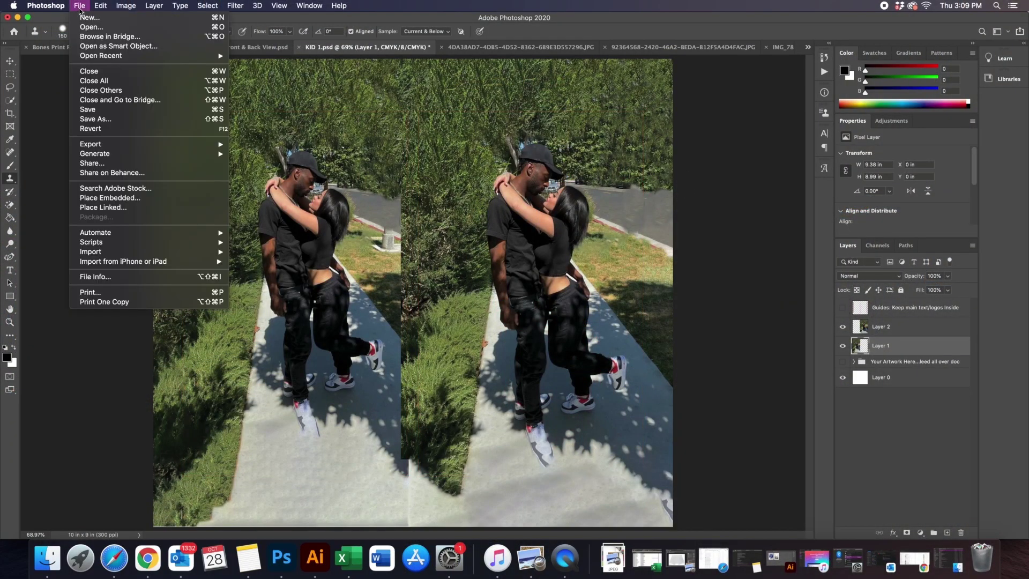
{"action": "left_click", "coordinate": [134, 124]}
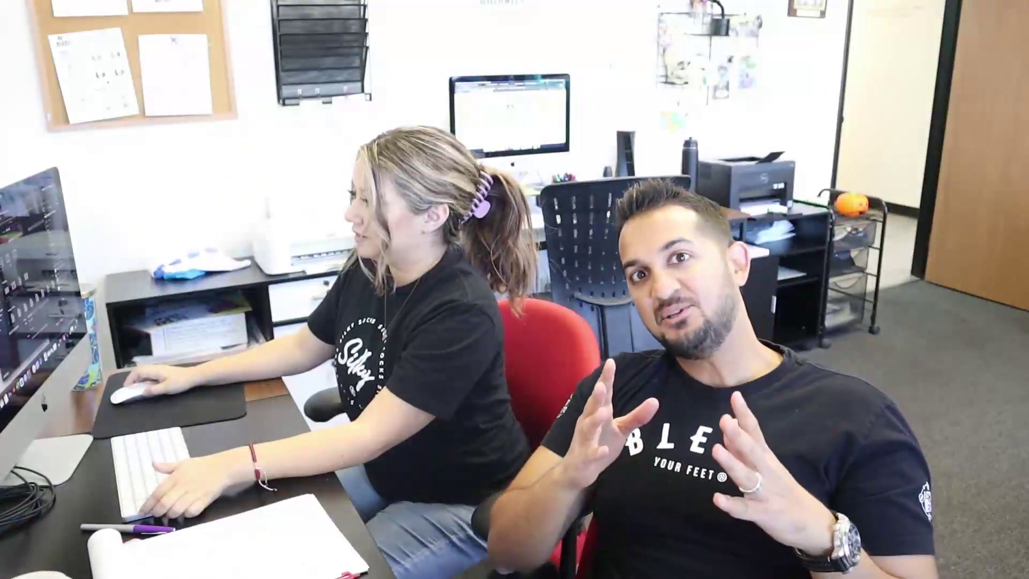